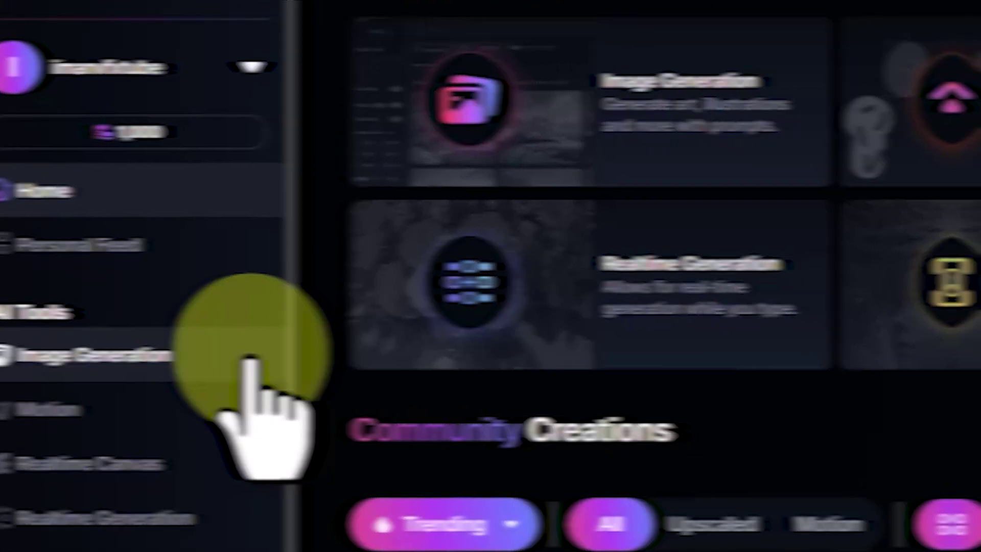
# Open Image Generation, glance over the history, and bring up the platform presets gallery
pyautogui.click(245, 331)
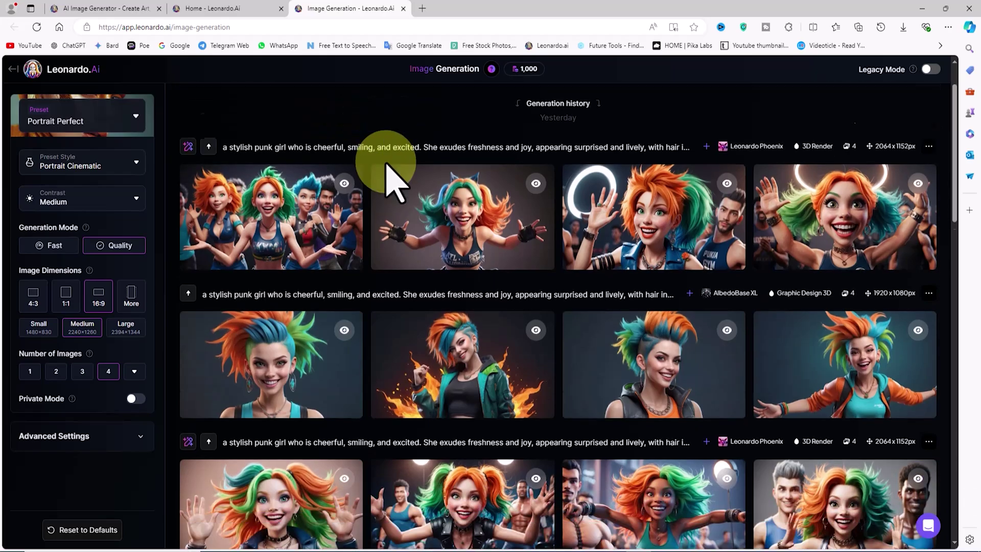
pyautogui.scroll(-5, 388, 168)
pyautogui.scroll(12, 388, 169)
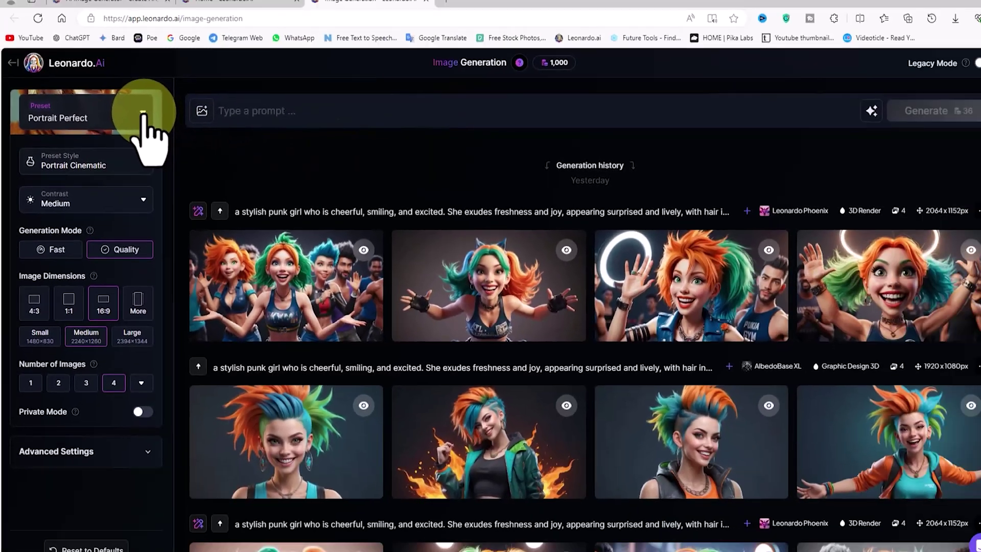
pyautogui.click(142, 114)
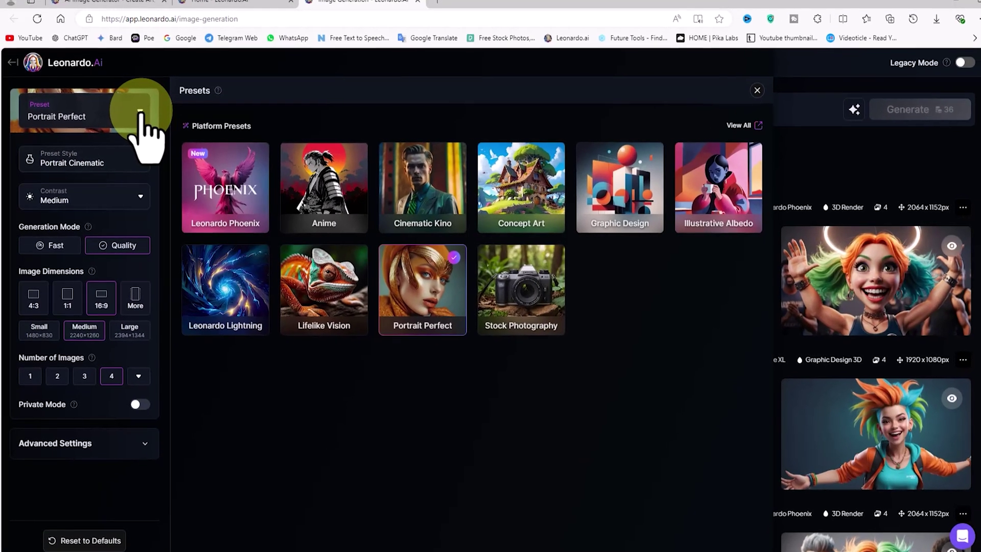
# Apply the Leonardo Phoenix preset and close the presets gallery
pyautogui.moveTo(263, 218)
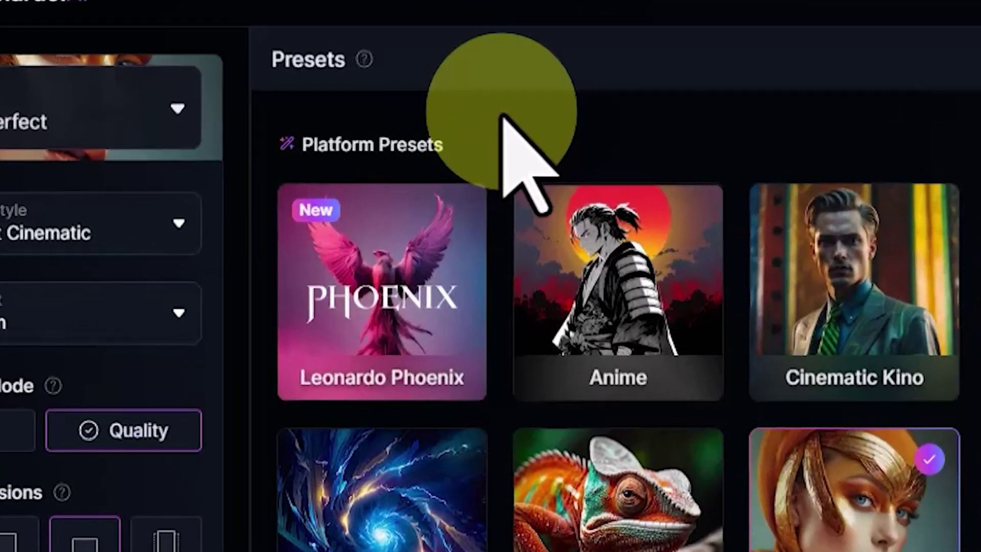
pyautogui.moveTo(248, 151)
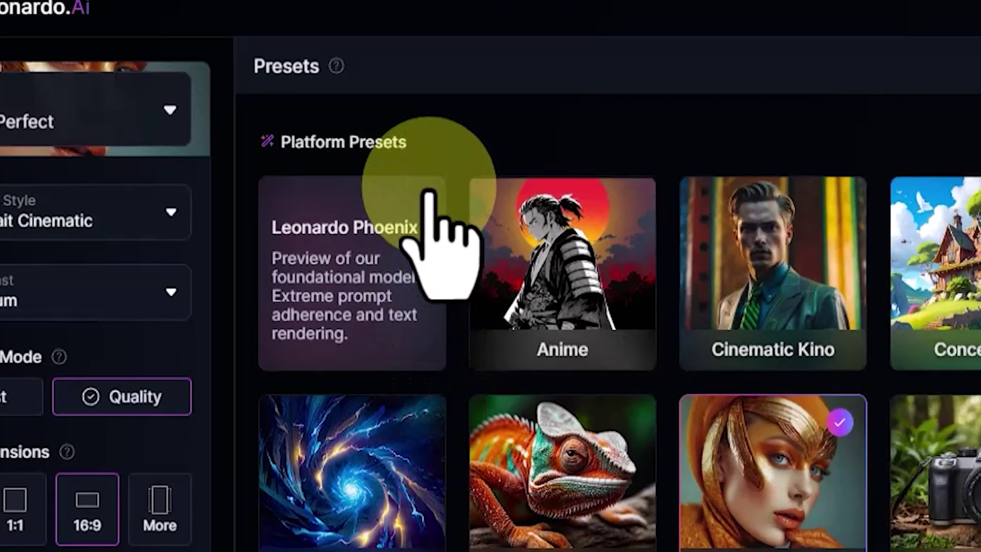
pyautogui.click(552, 213)
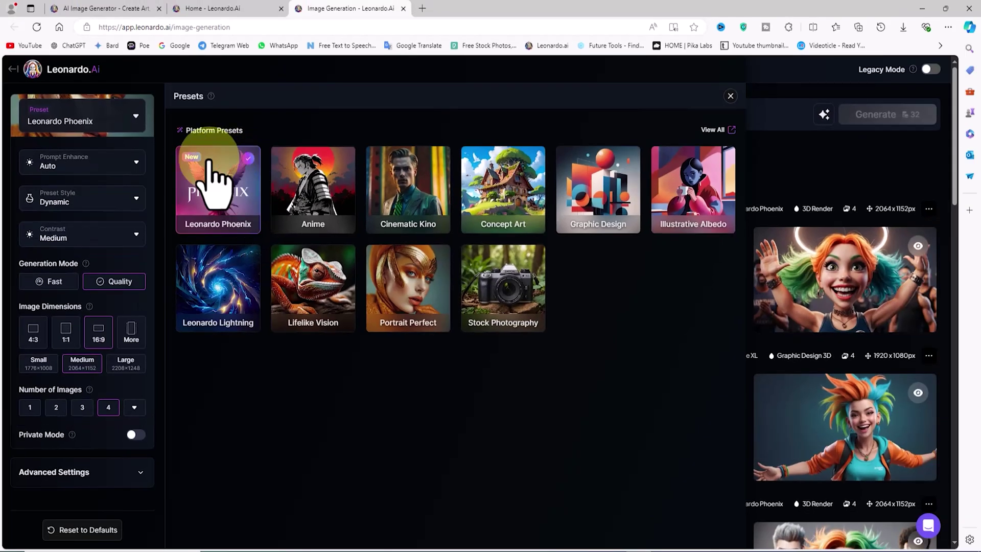
pyautogui.click(730, 96)
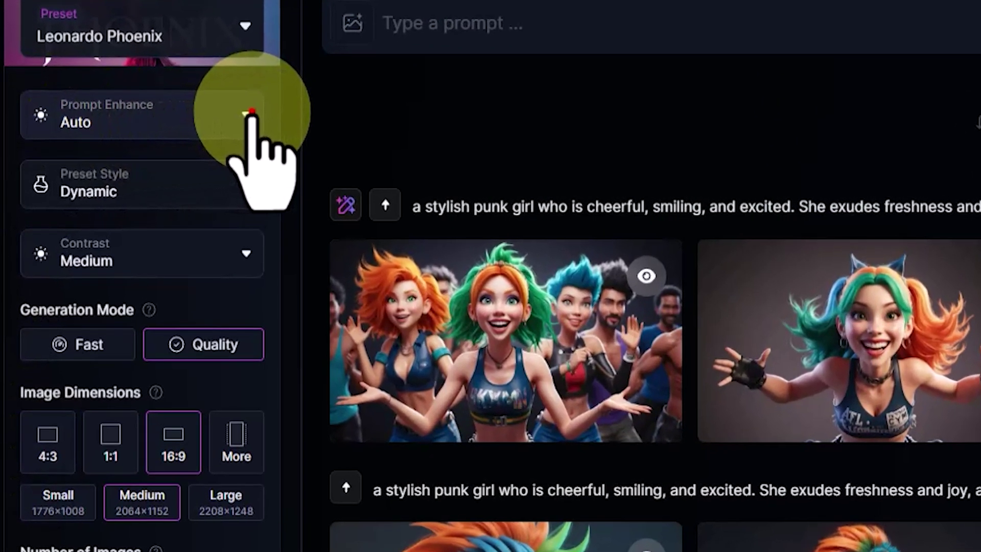
pyautogui.click(234, 121)
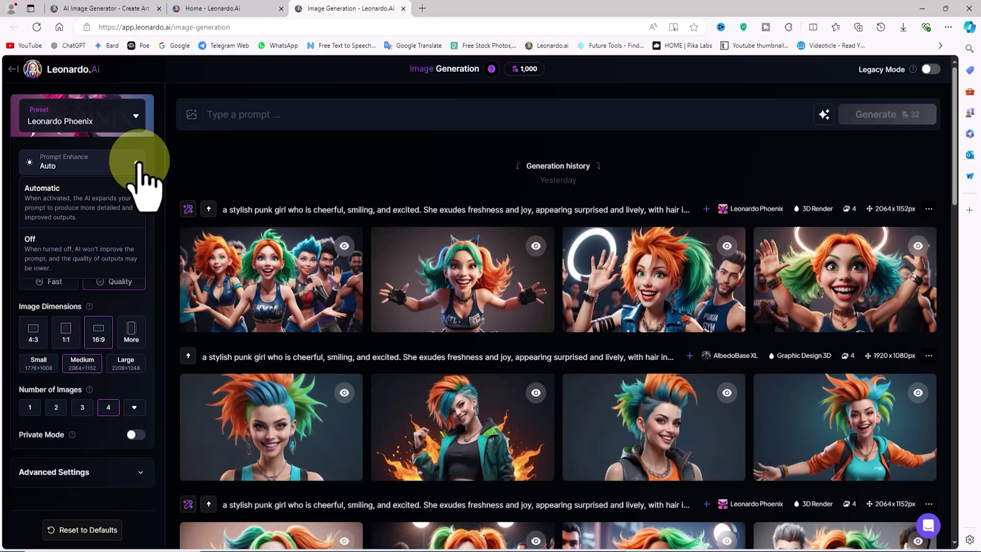
pyautogui.click(138, 163)
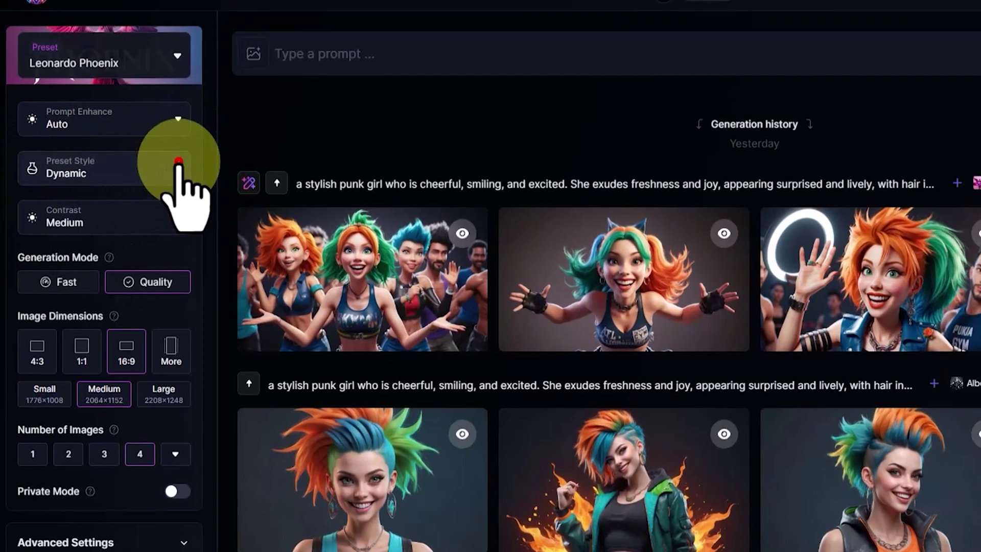
pyautogui.click(160, 176)
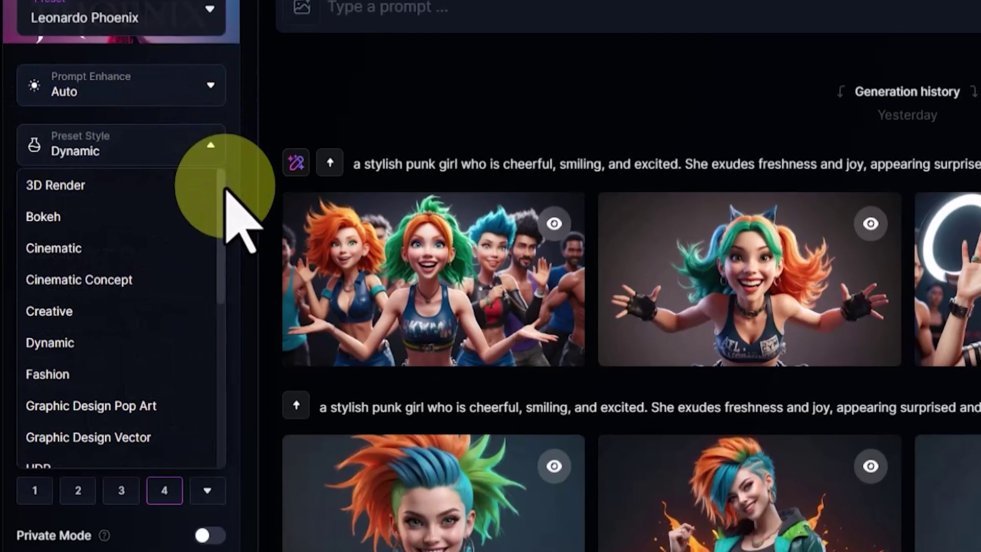
pyautogui.scroll(5, 253, 281)
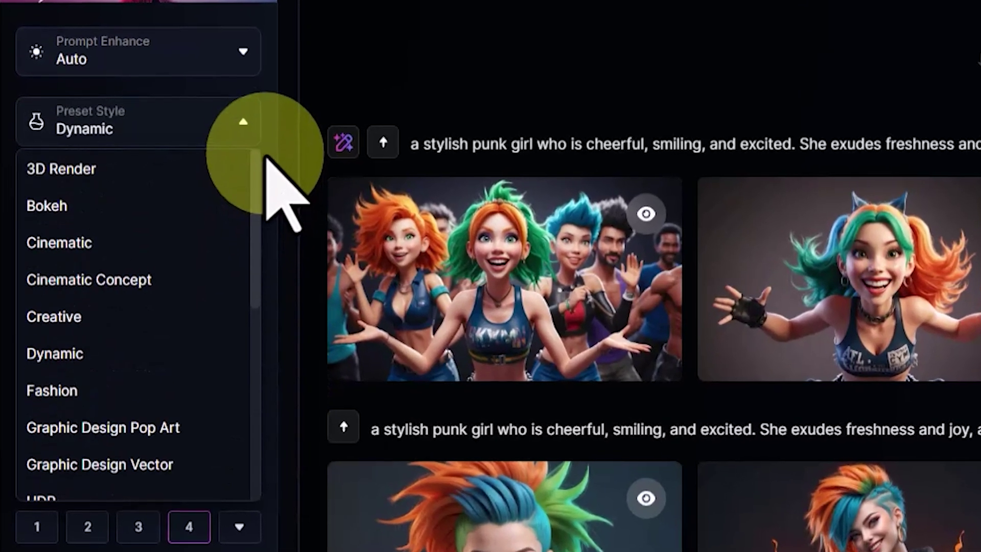
pyautogui.click(235, 127)
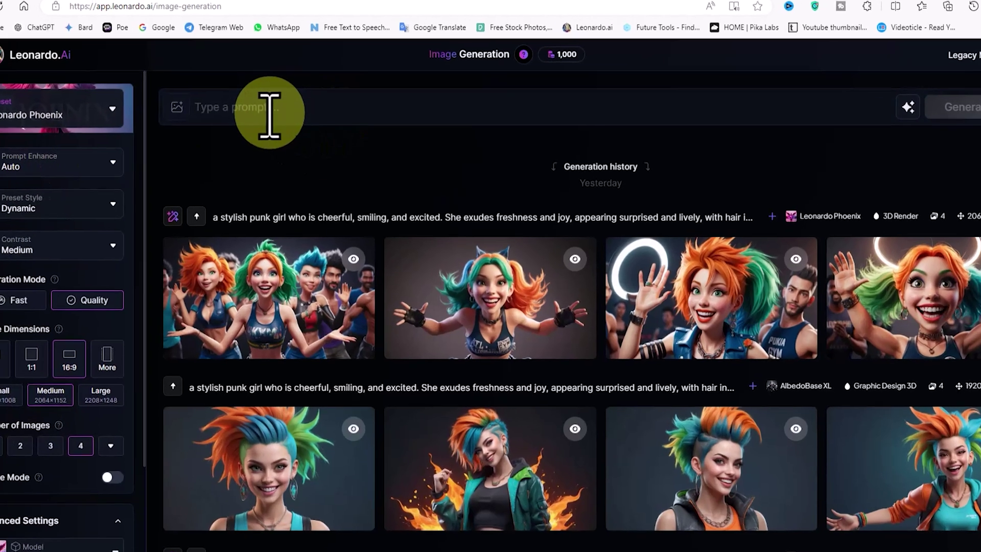
# Paste the pizza-worker prompt, set Preset Style to 3D Render, and generate
pyautogui.rightClick(270, 117)
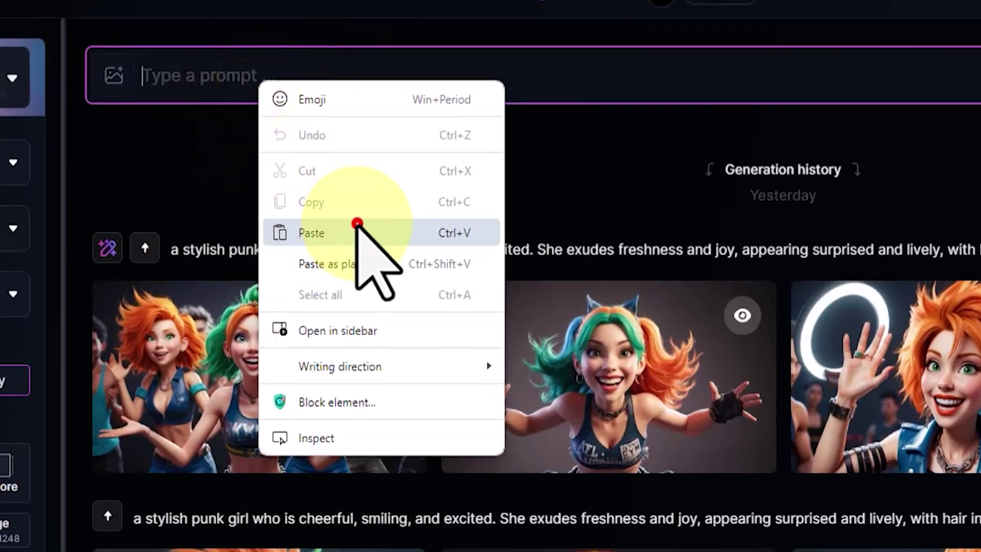
pyautogui.click(309, 224)
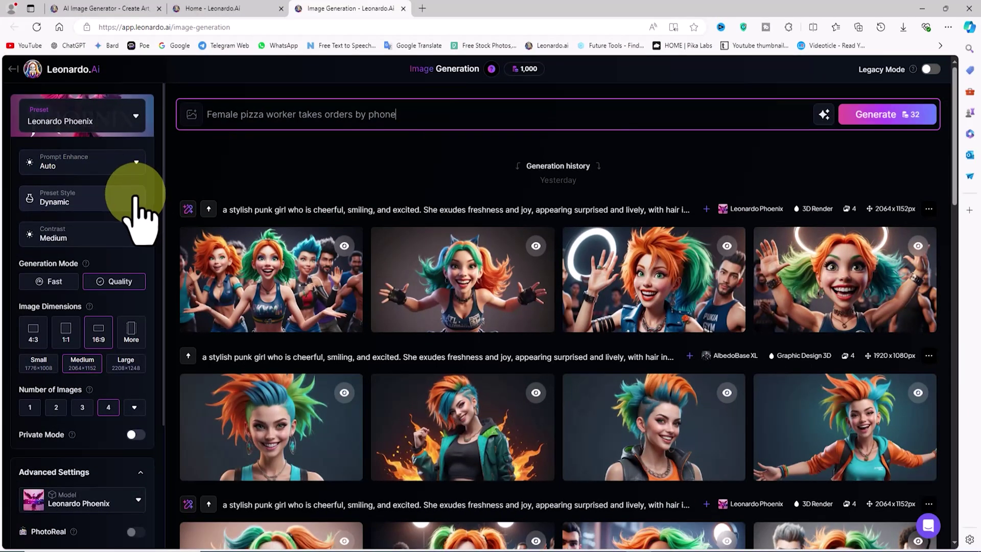
pyautogui.click(136, 195)
pyautogui.click(95, 220)
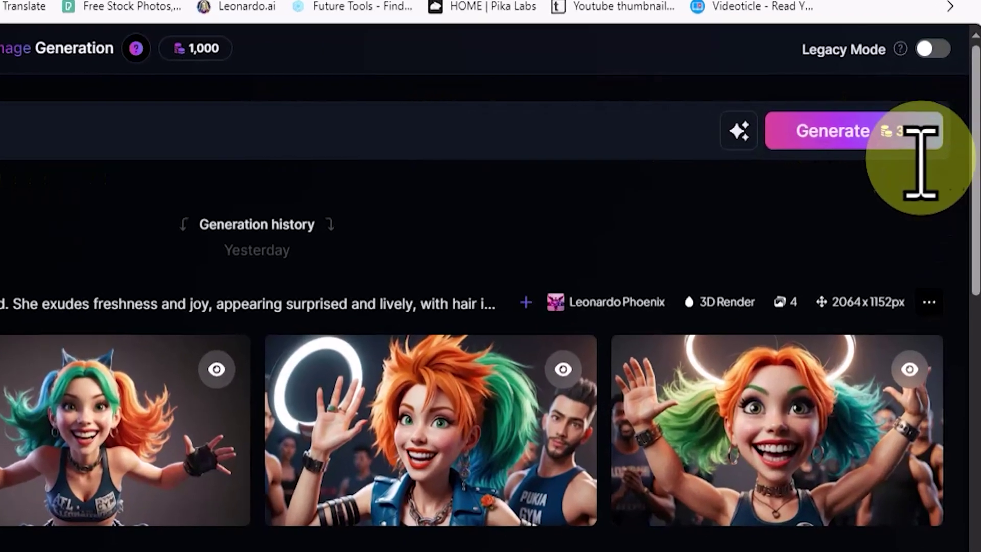
pyautogui.click(920, 134)
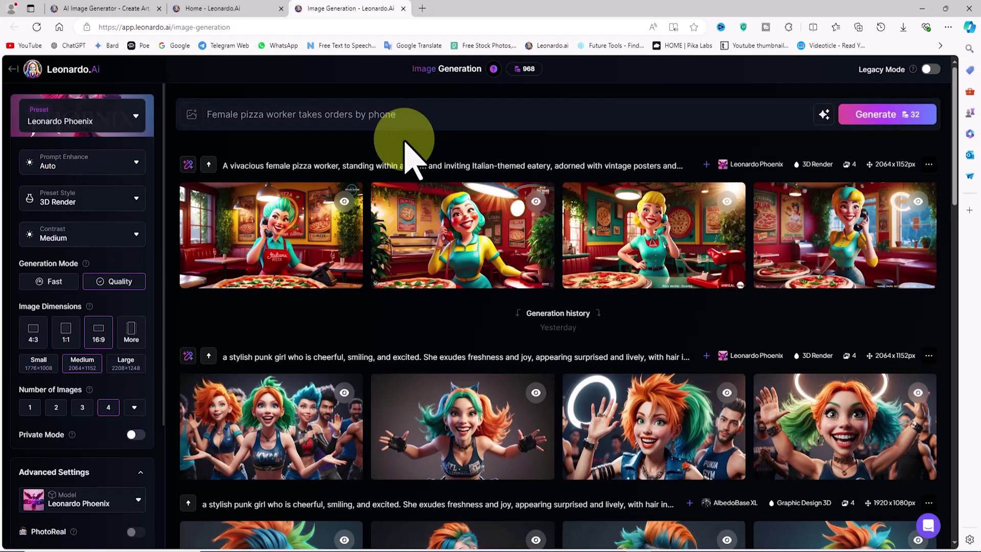
# Step through the four 3D Render pizza-worker images full size, then close the viewer
pyautogui.click(321, 234)
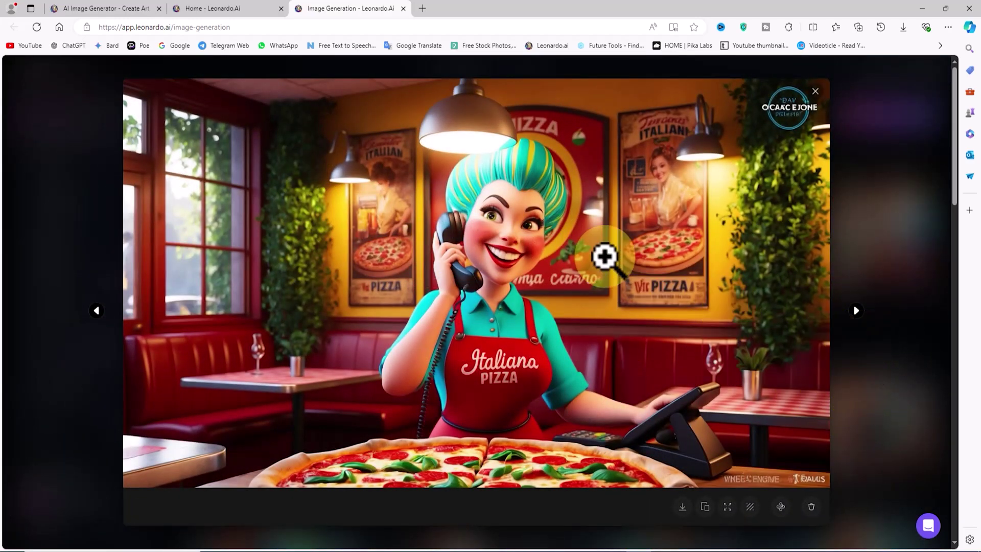
pyautogui.click(857, 310)
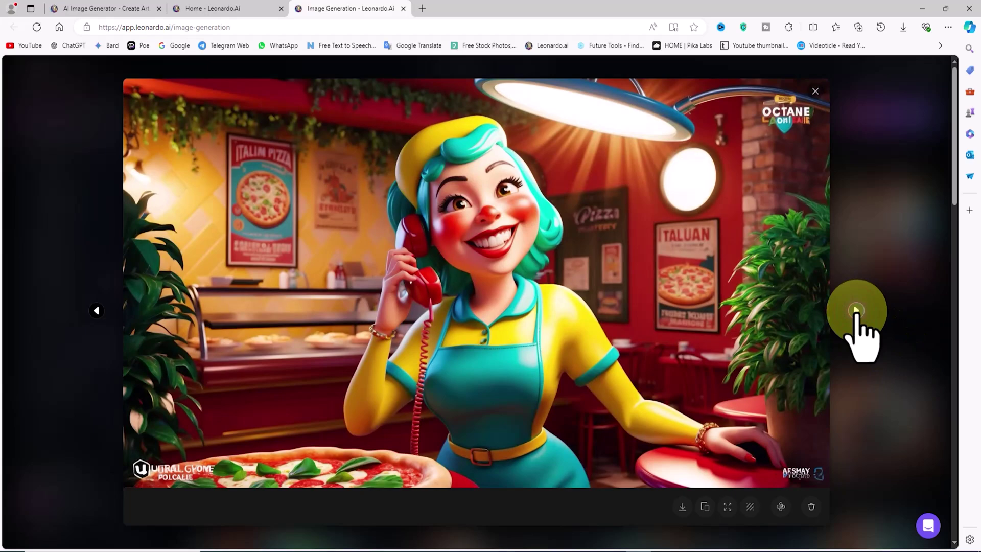
pyautogui.click(857, 310)
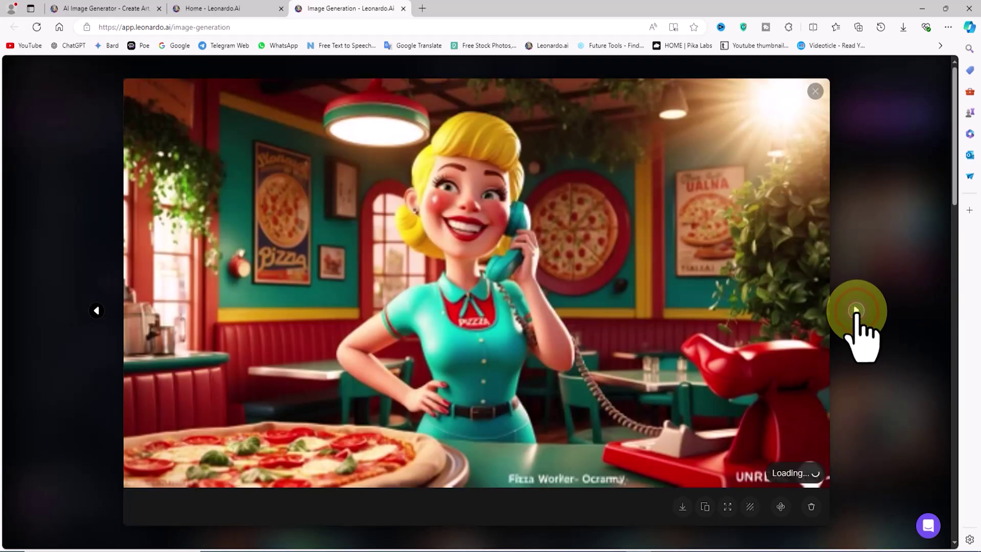
pyautogui.click(857, 310)
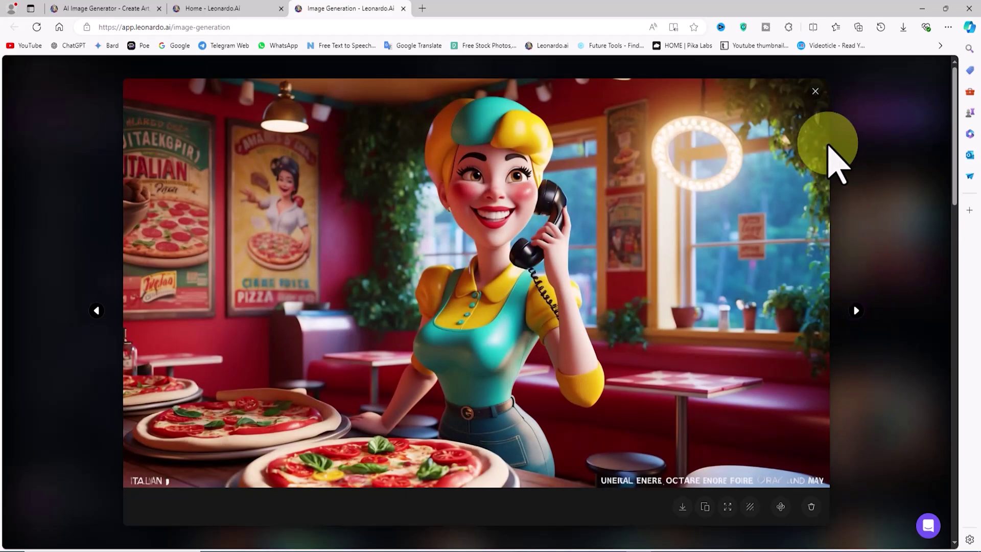
pyautogui.click(814, 90)
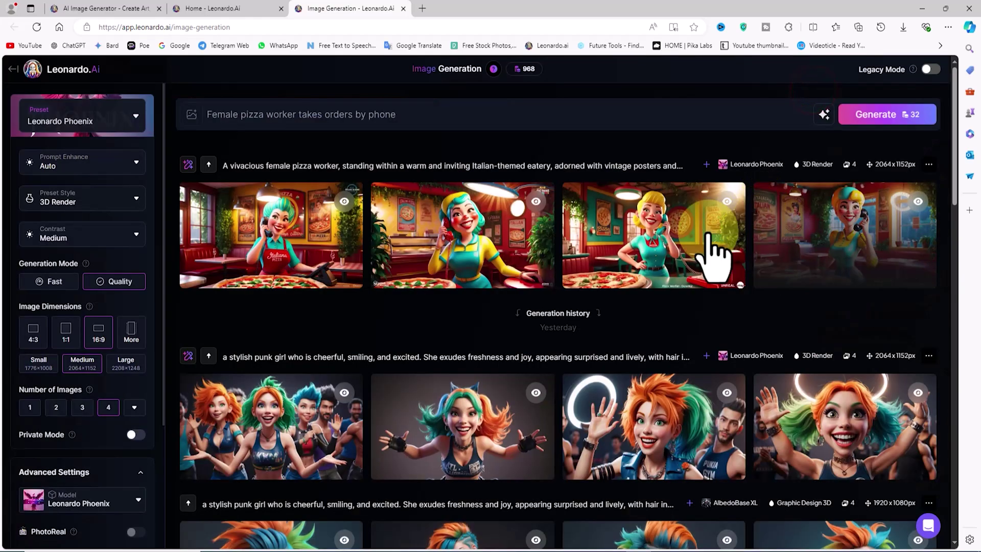
# Regenerate the pizza prompt in Cinematic style and browse all four results full size
pyautogui.click(135, 205)
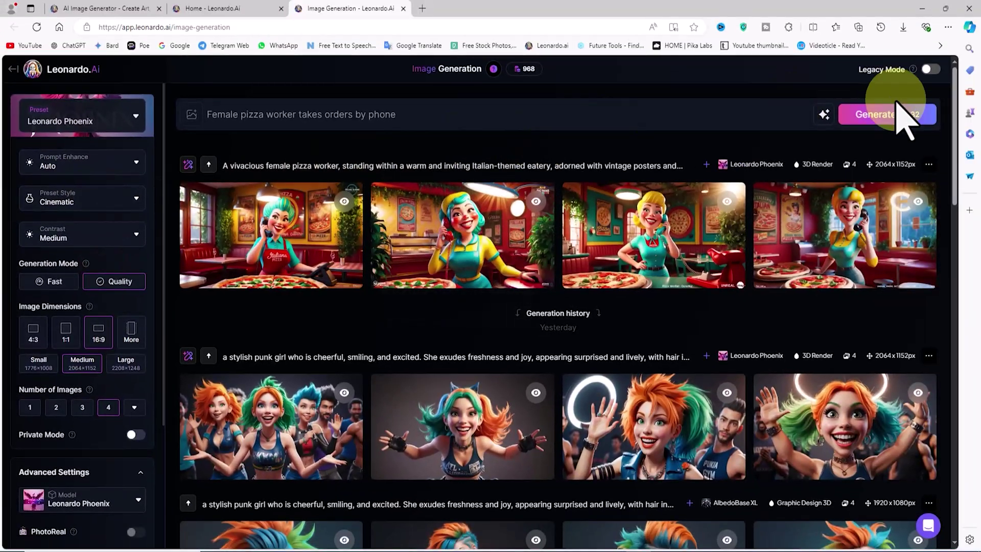
pyautogui.click(929, 113)
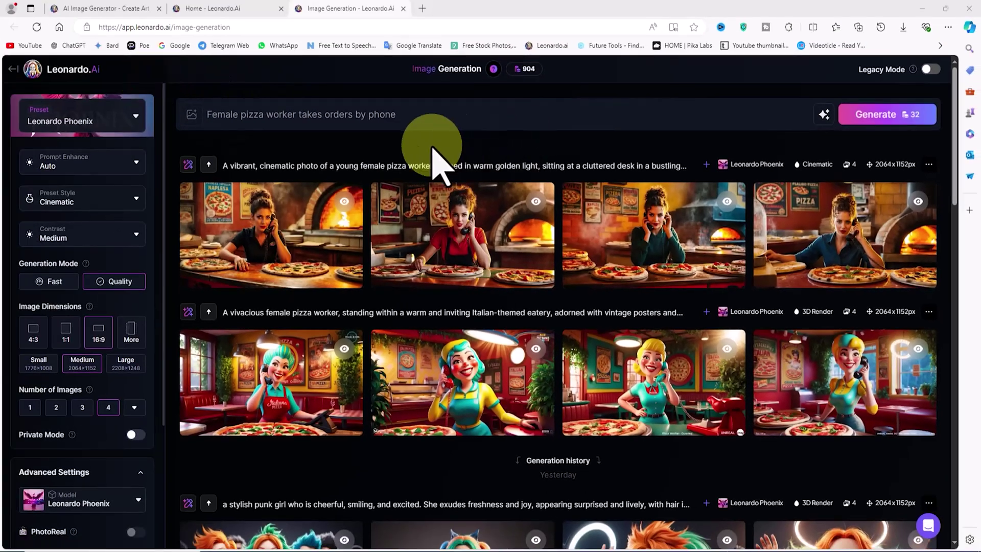
pyautogui.click(305, 235)
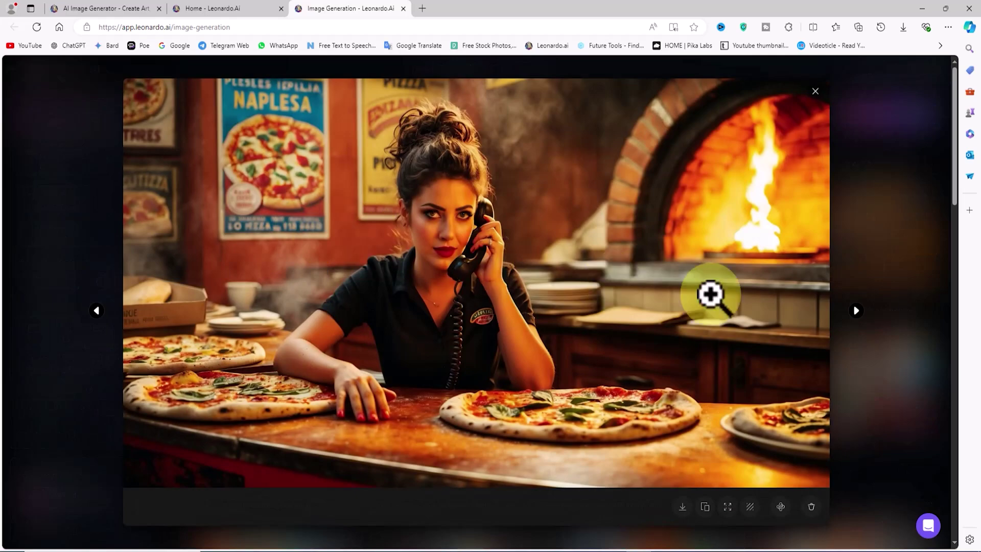
pyautogui.click(857, 311)
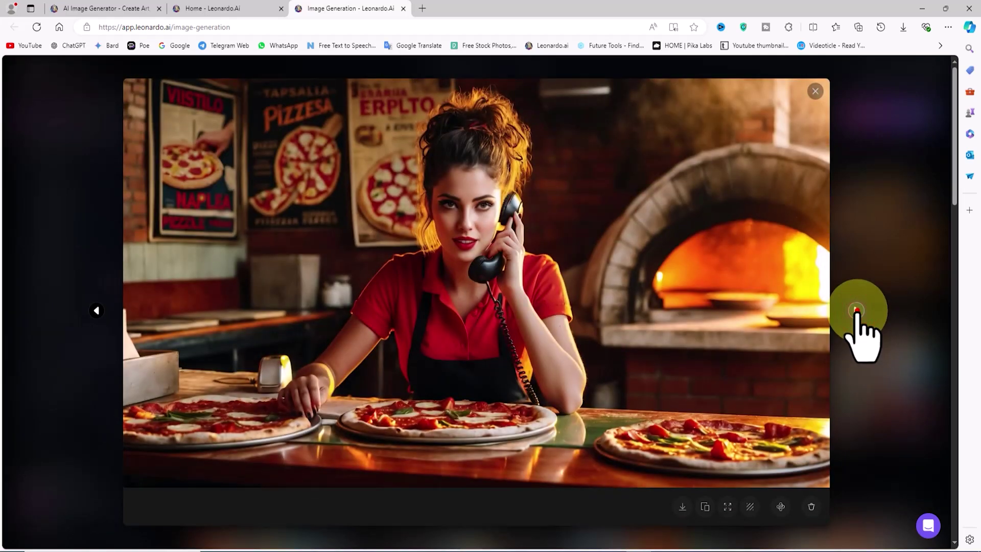
pyautogui.click(857, 310)
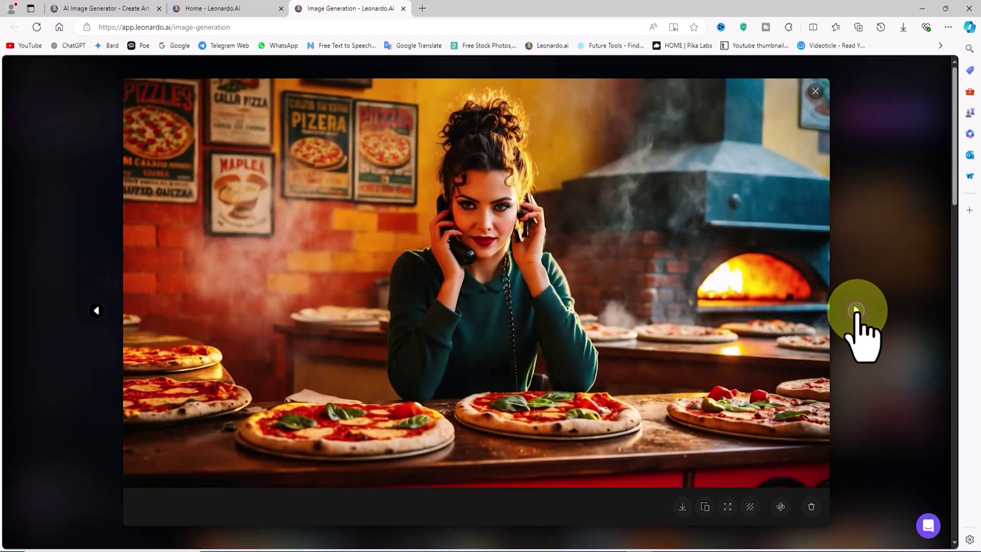
pyautogui.click(857, 310)
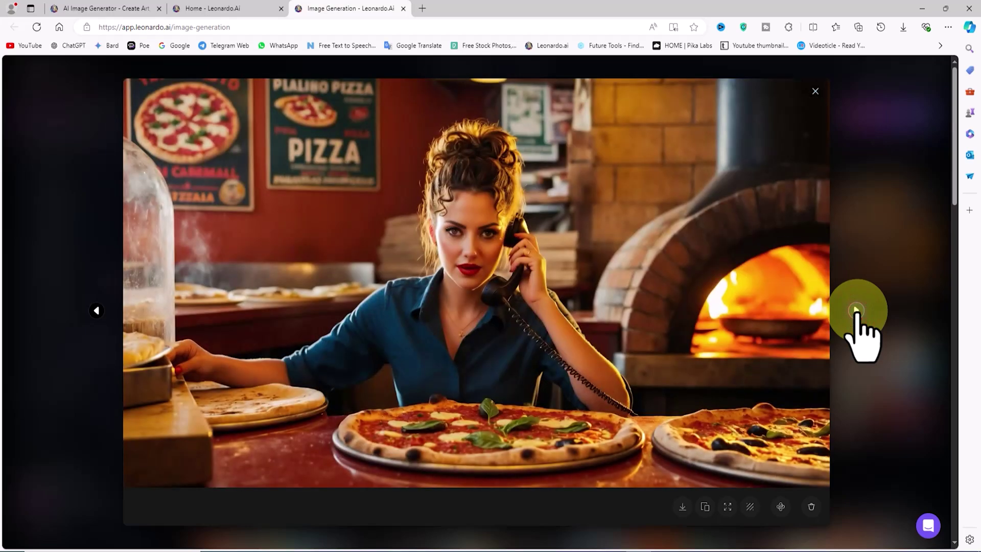
pyautogui.click(816, 90)
# Switch to the Macro style, replace the prompt with 'Coin', and generate
pyautogui.click(135, 193)
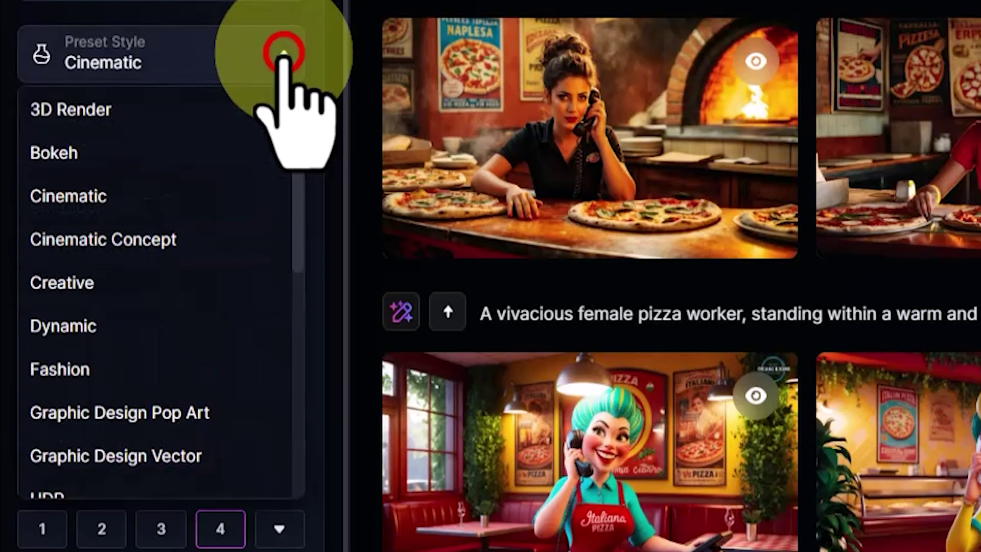
pyautogui.scroll(-5, 239, 205)
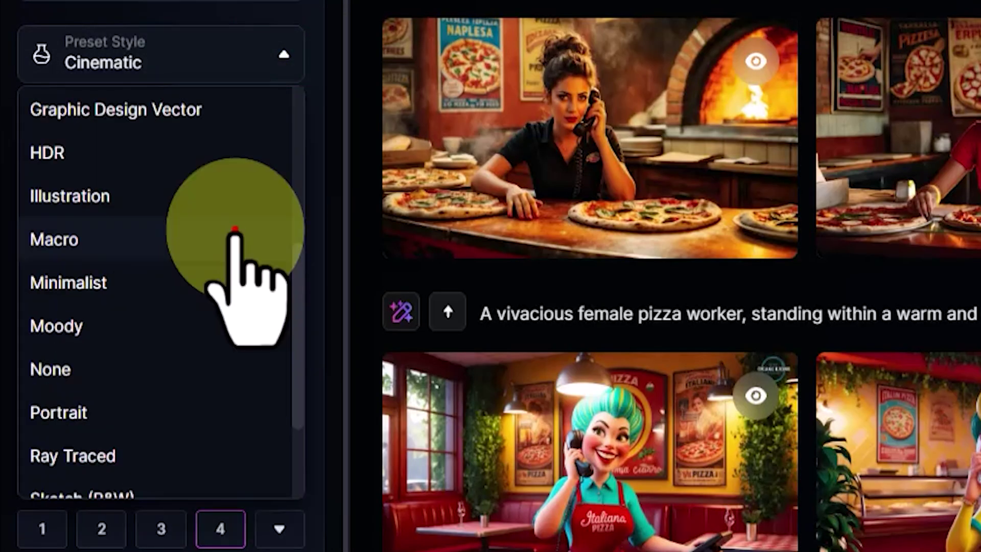
pyautogui.click(235, 229)
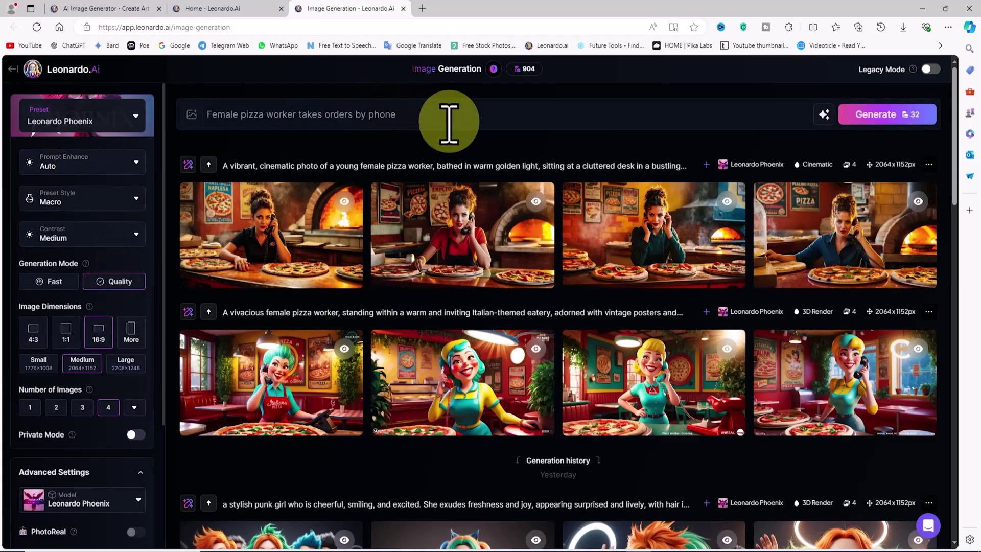
pyautogui.click(451, 115)
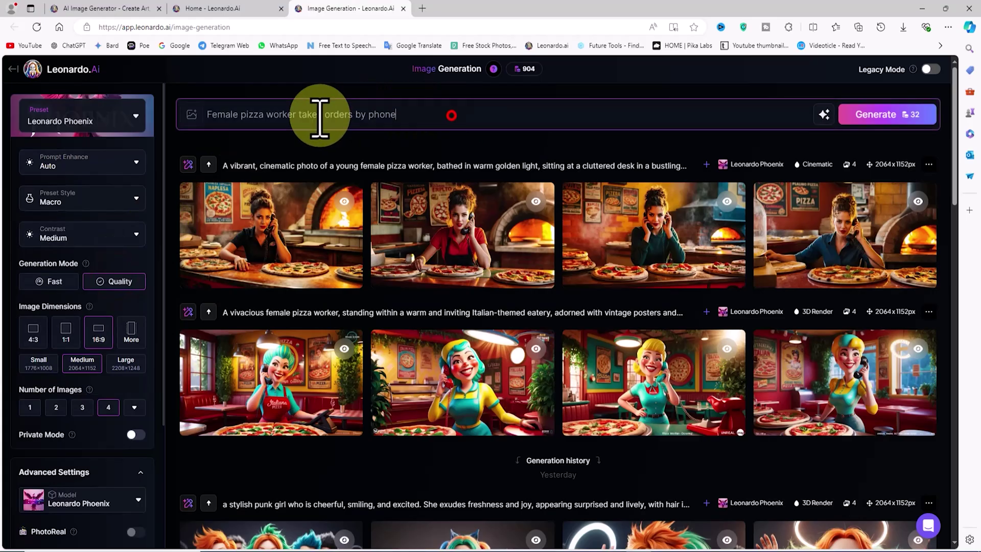
pyautogui.hotkey('ctrl', 'a')
pyautogui.press('BackSpace')
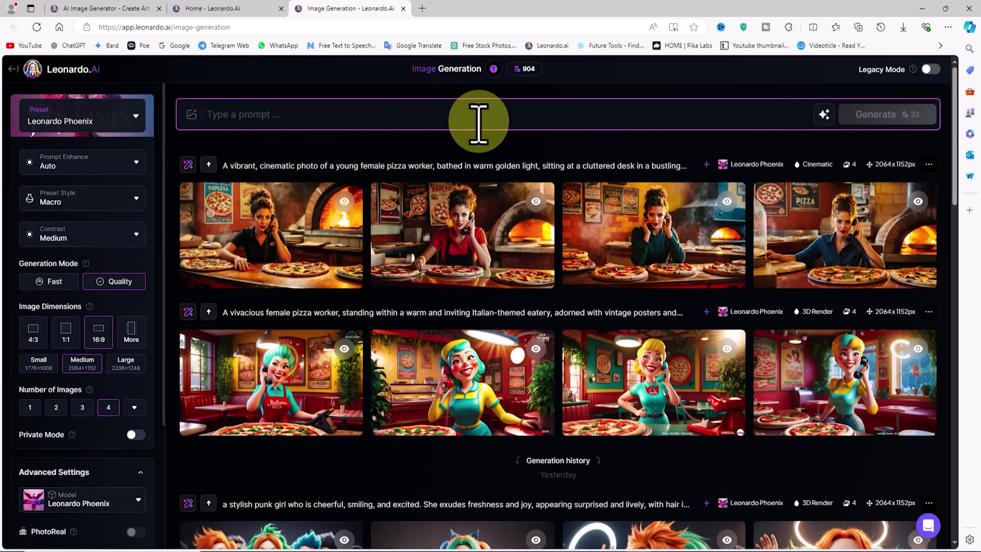
pyautogui.write('Coin')
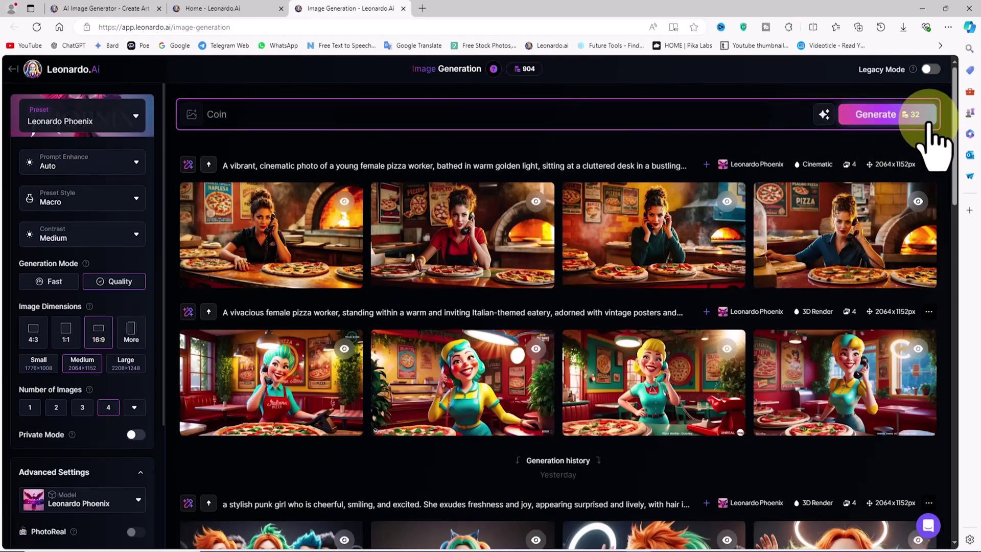
pyautogui.click(931, 120)
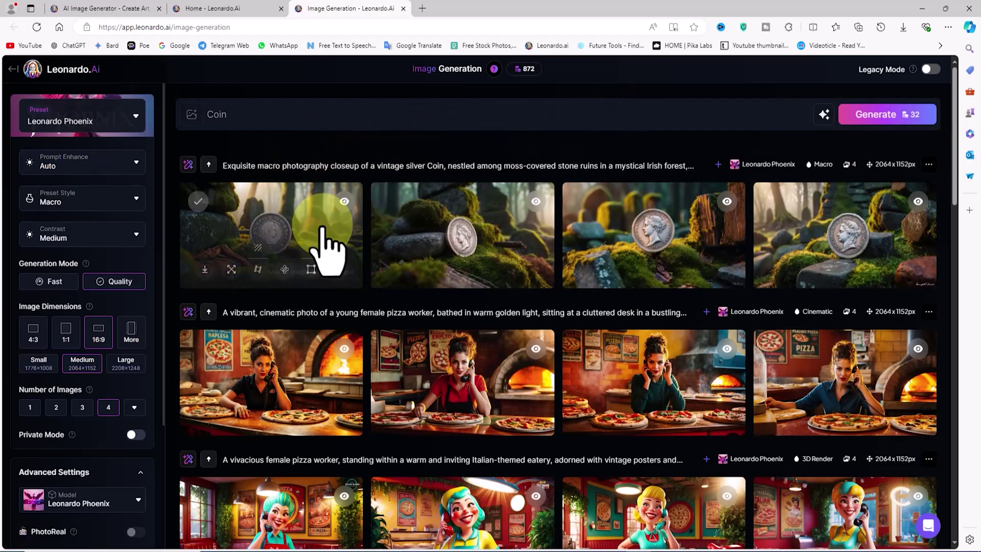
# Inspect the four coin images full size, zooming in and out, then select the prompt text
pyautogui.click(324, 223)
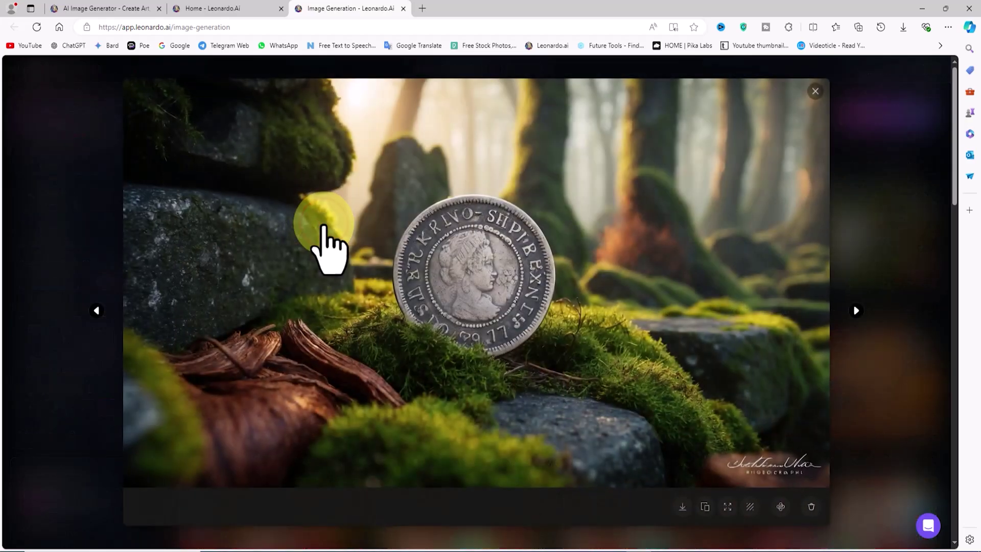
pyautogui.click(568, 295)
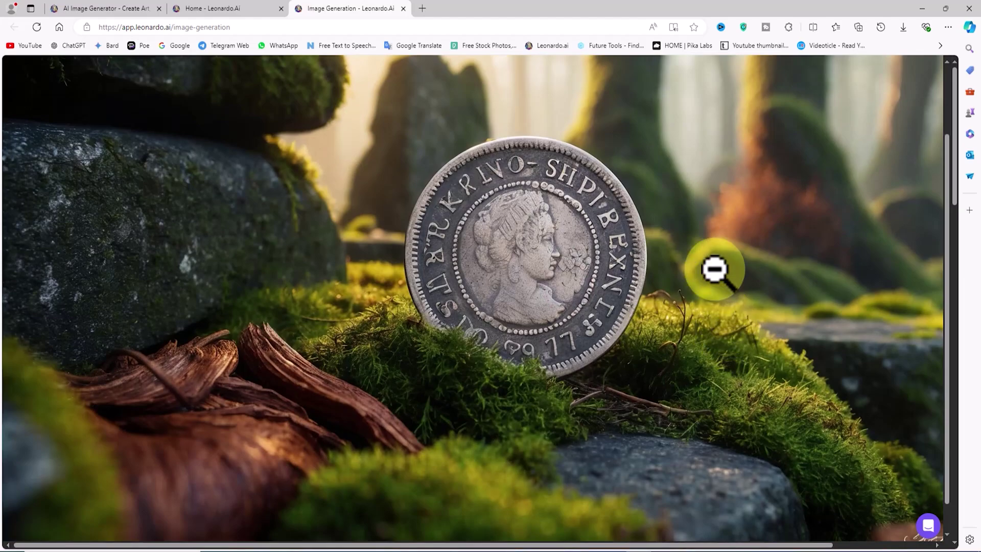
pyautogui.click(715, 270)
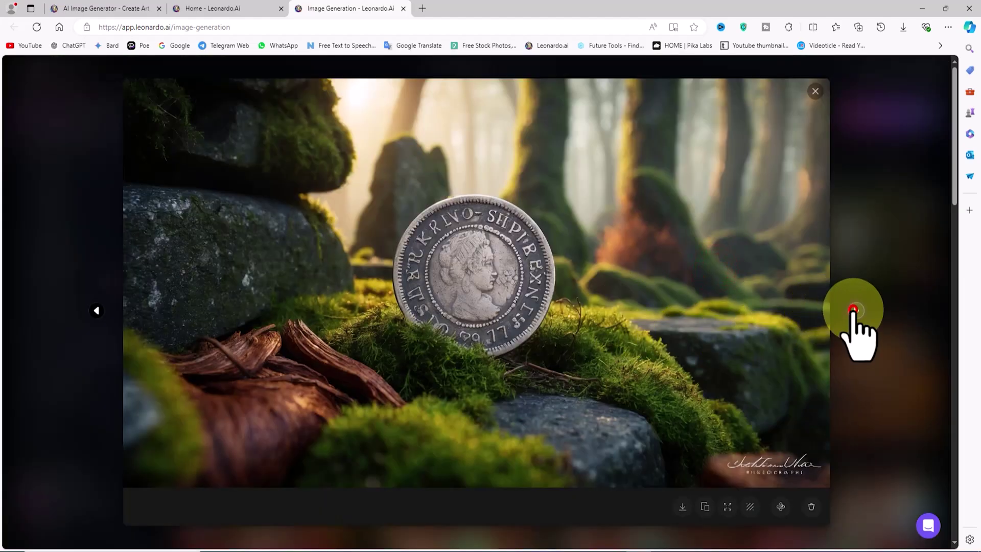
pyautogui.click(854, 310)
pyautogui.click(567, 324)
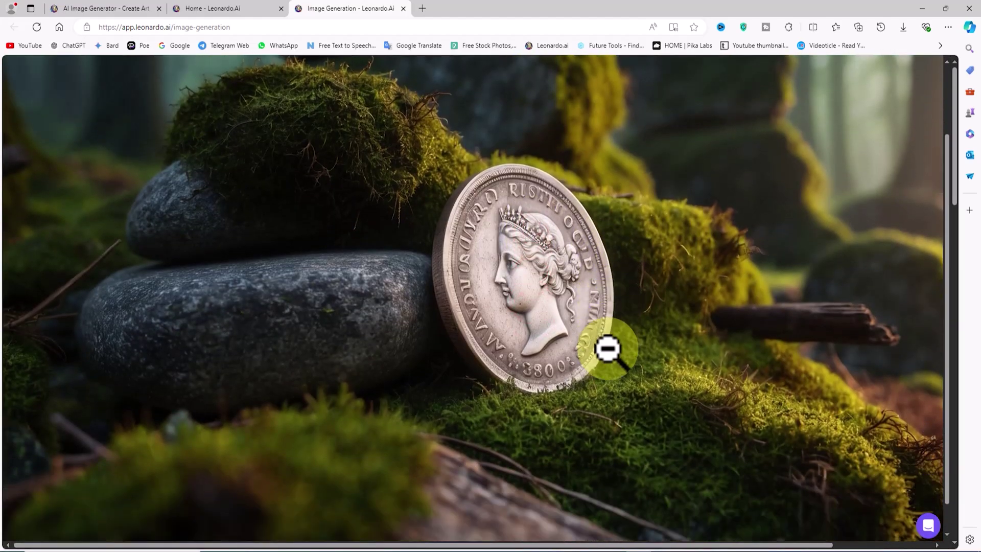
pyautogui.click(812, 301)
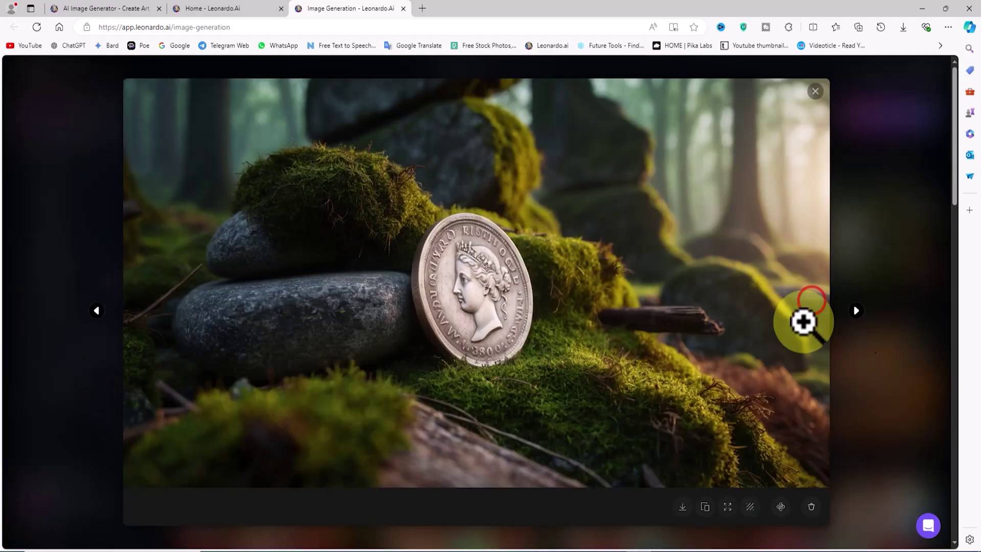
pyautogui.click(855, 311)
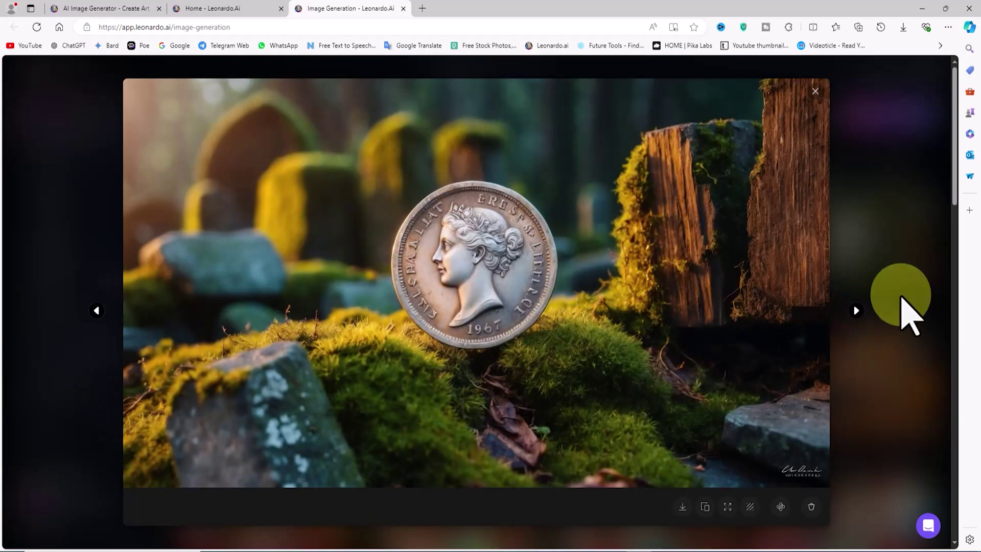
pyautogui.click(856, 310)
pyautogui.click(587, 299)
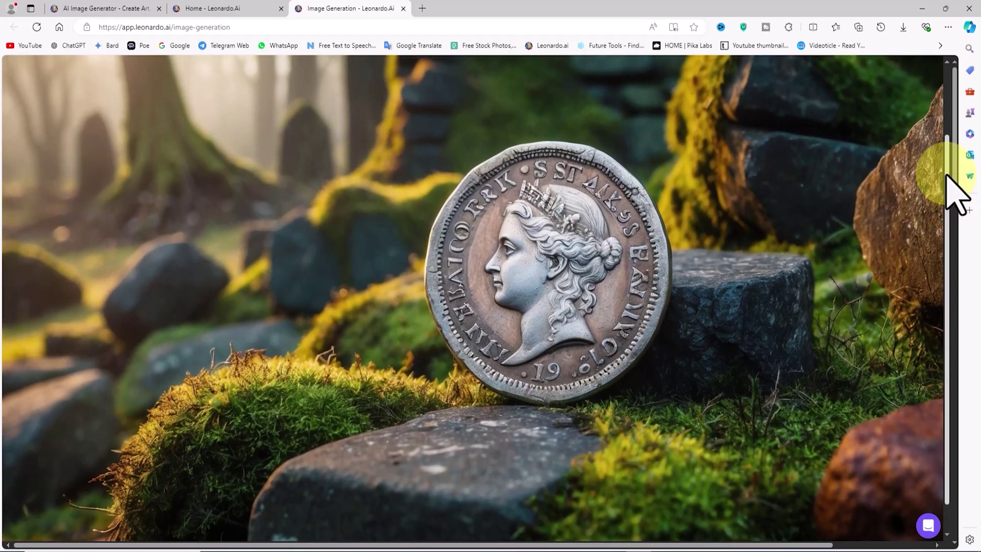
pyautogui.click(792, 260)
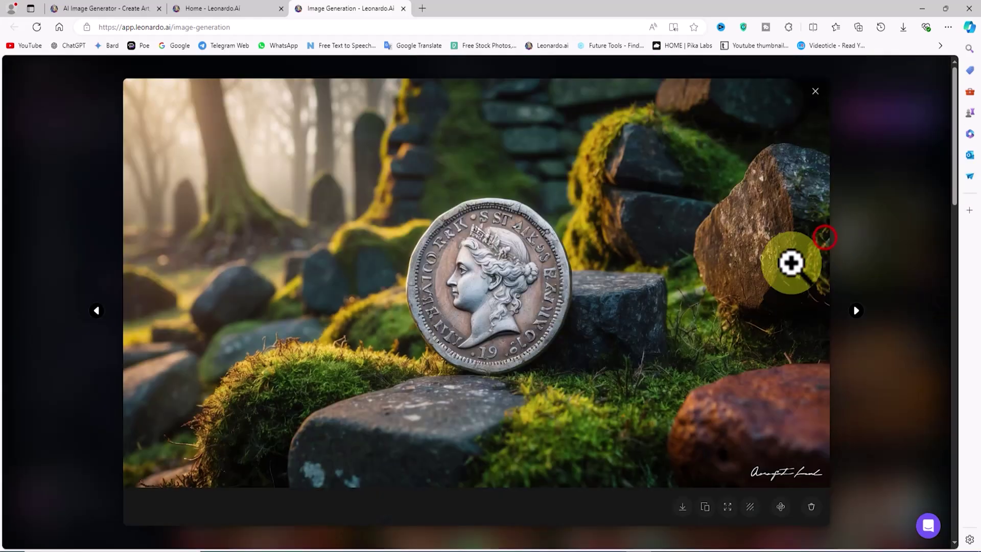
pyautogui.click(814, 91)
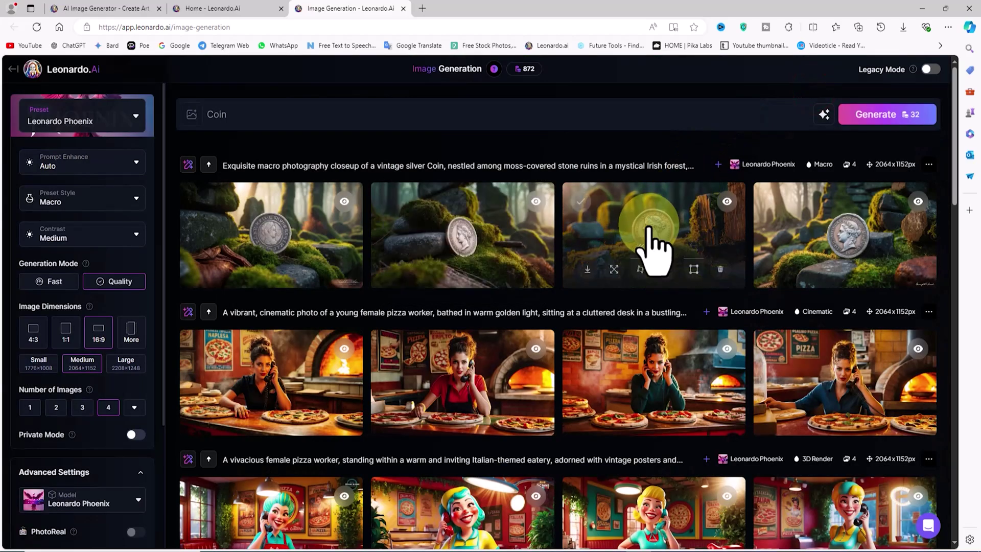
pyautogui.moveTo(329, 113); pyautogui.dragTo(208, 116)
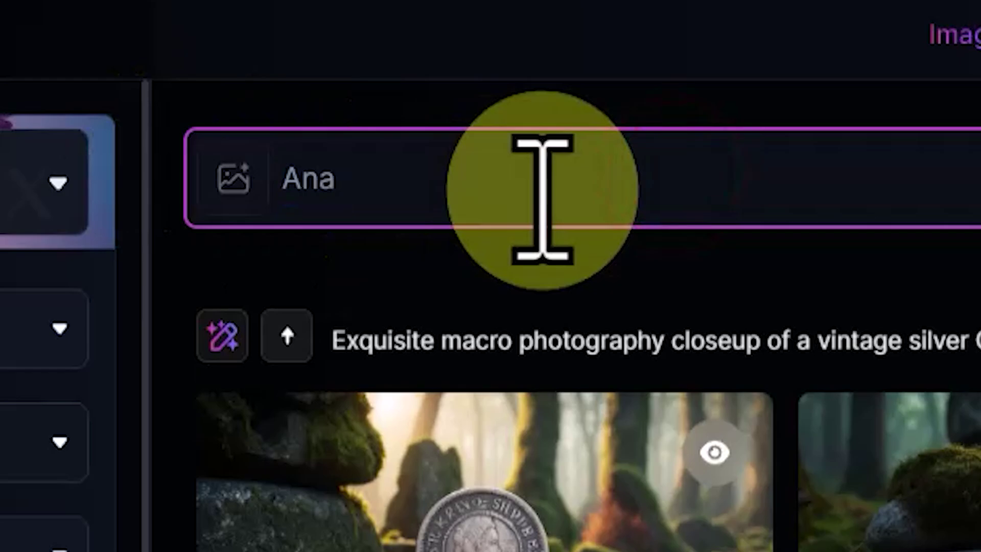
# Change the prompt to 'Ana', pick the Sketch (B&W) style, and generate
pyautogui.write('Ana')
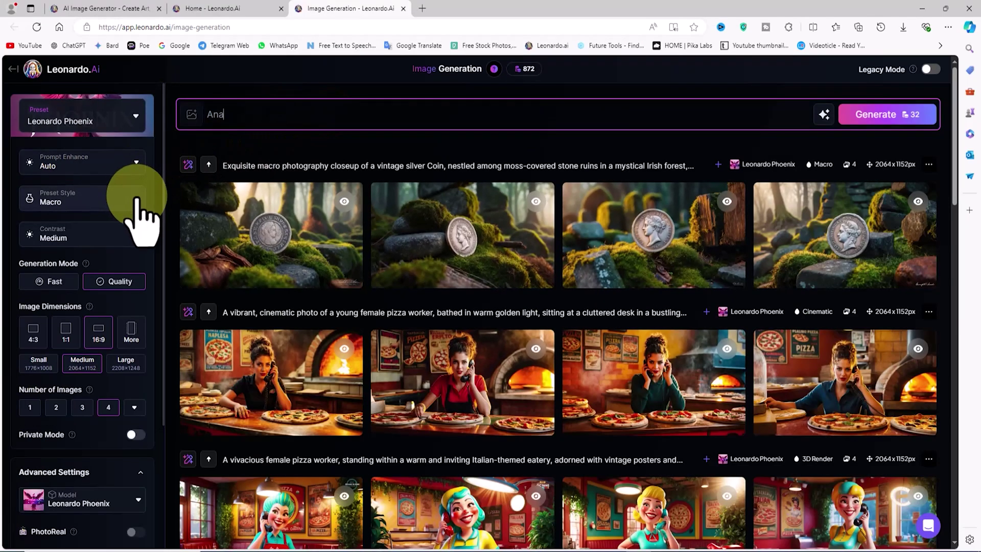
pyautogui.click(145, 197)
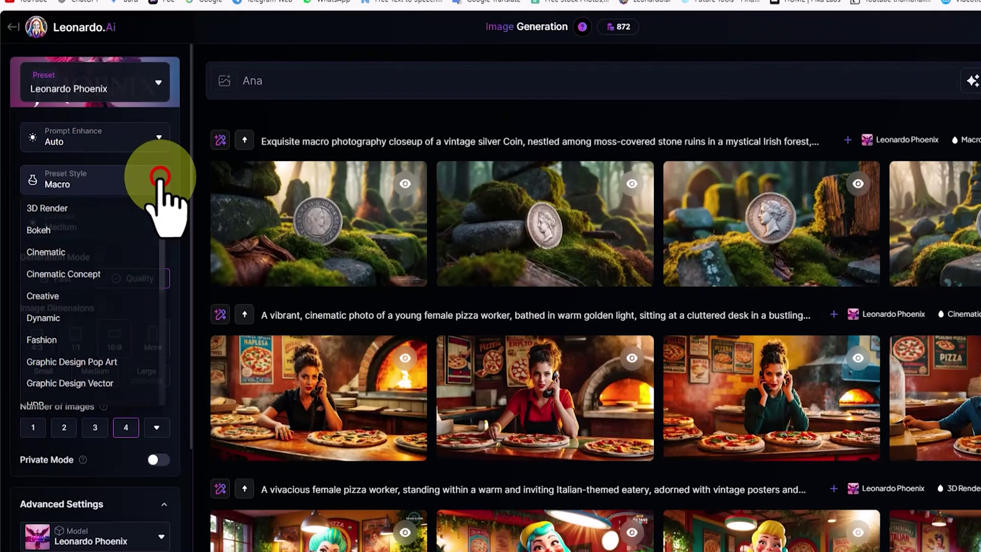
pyautogui.scroll(-5, 160, 331)
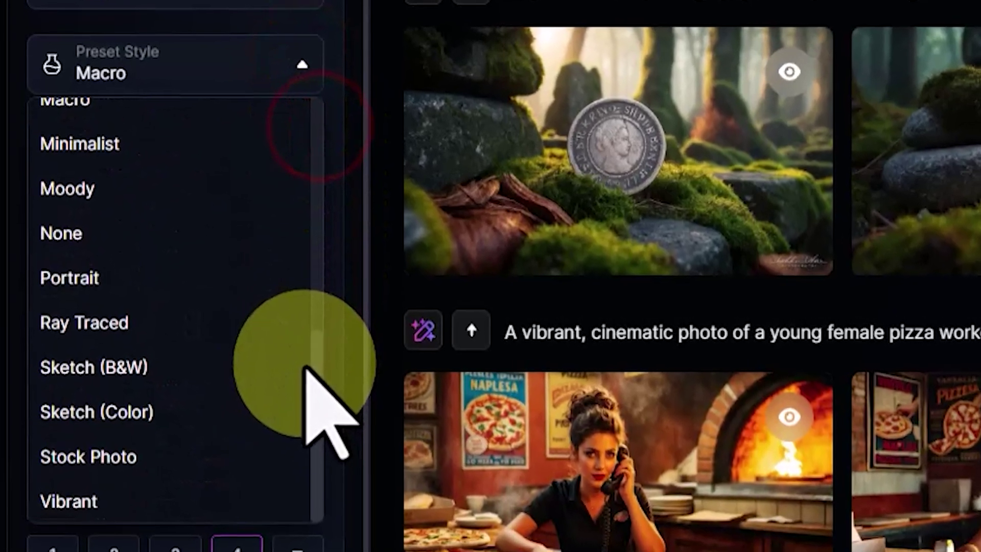
pyautogui.scroll(1, 306, 367)
pyautogui.scroll(-1, 210, 374)
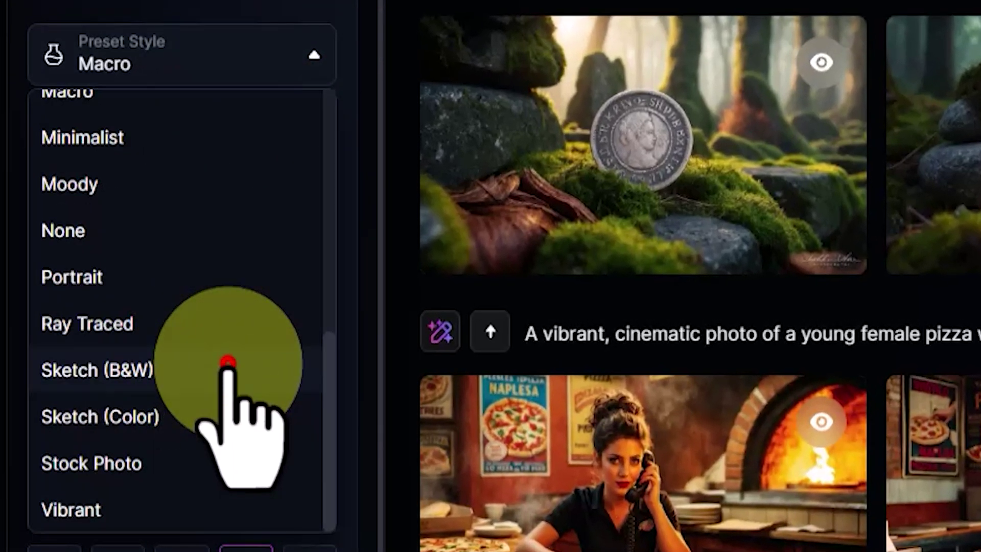
pyautogui.click(228, 362)
pyautogui.click(281, 114)
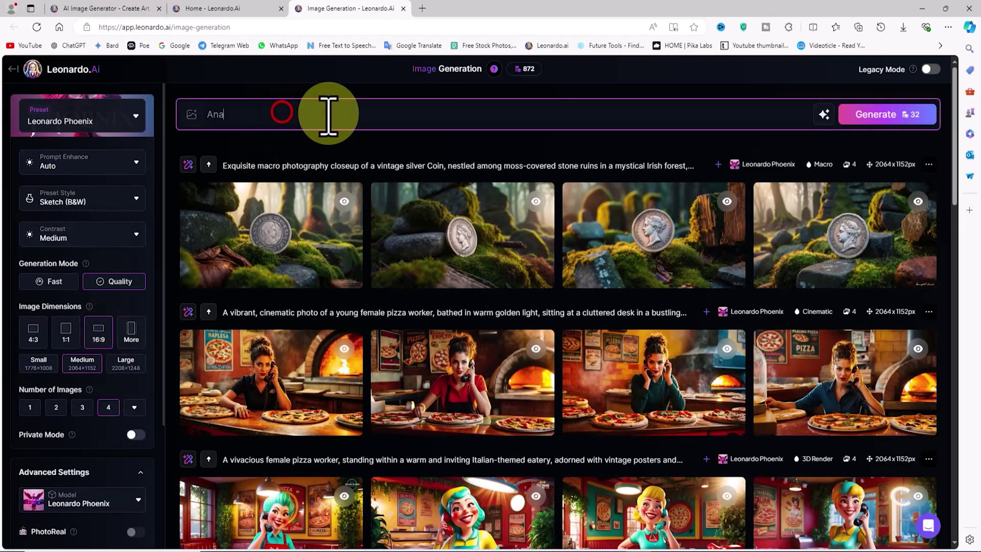
pyautogui.click(930, 116)
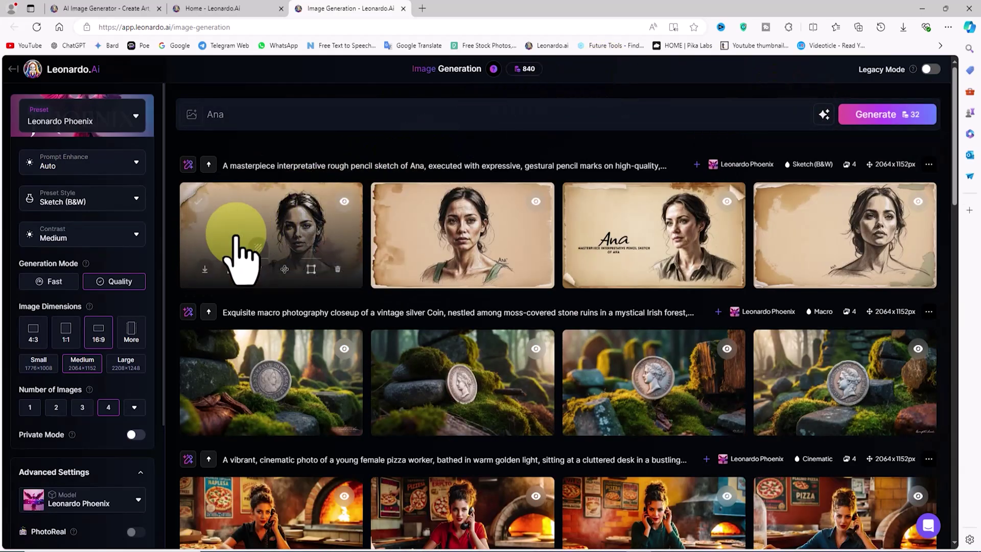
# Browse the Ana pencil sketches full size, zooming in and out, then close the viewer
pyautogui.click(218, 220)
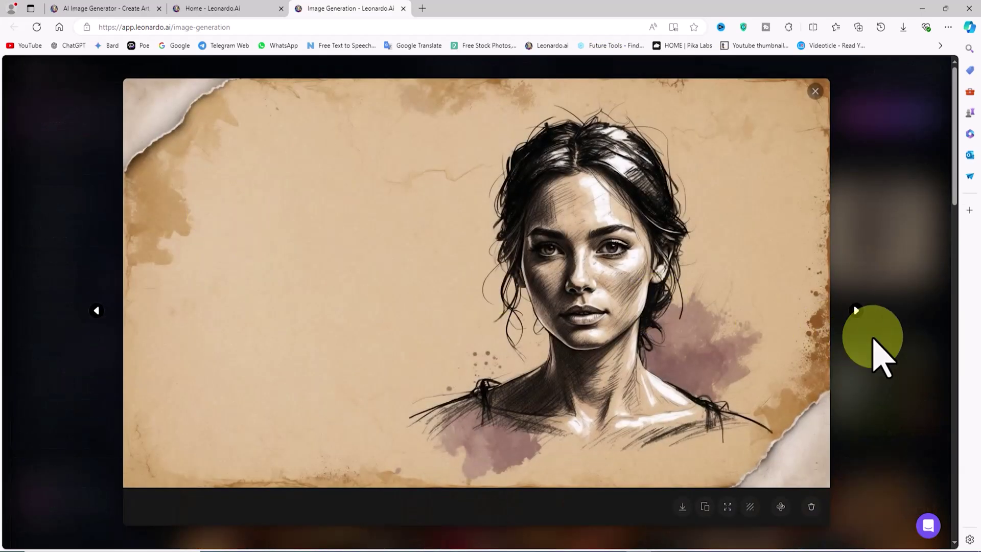
pyautogui.click(856, 310)
pyautogui.click(856, 311)
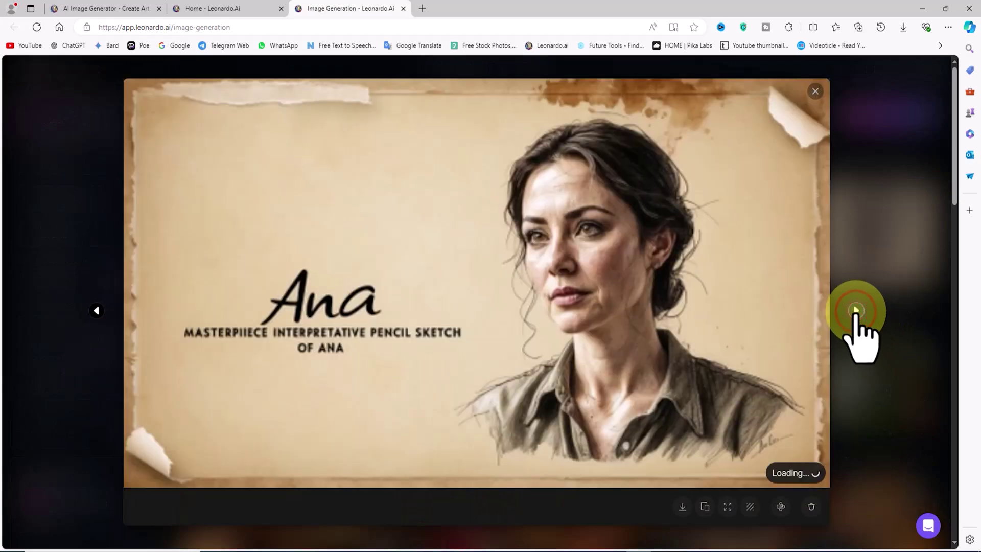
pyautogui.click(856, 310)
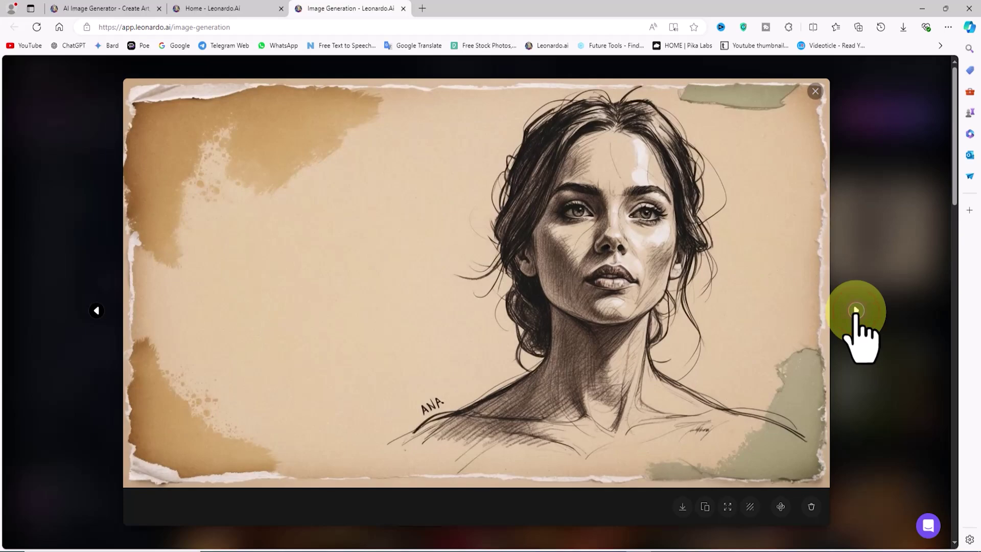
pyautogui.click(657, 210)
pyautogui.scroll(-2, 772, 313)
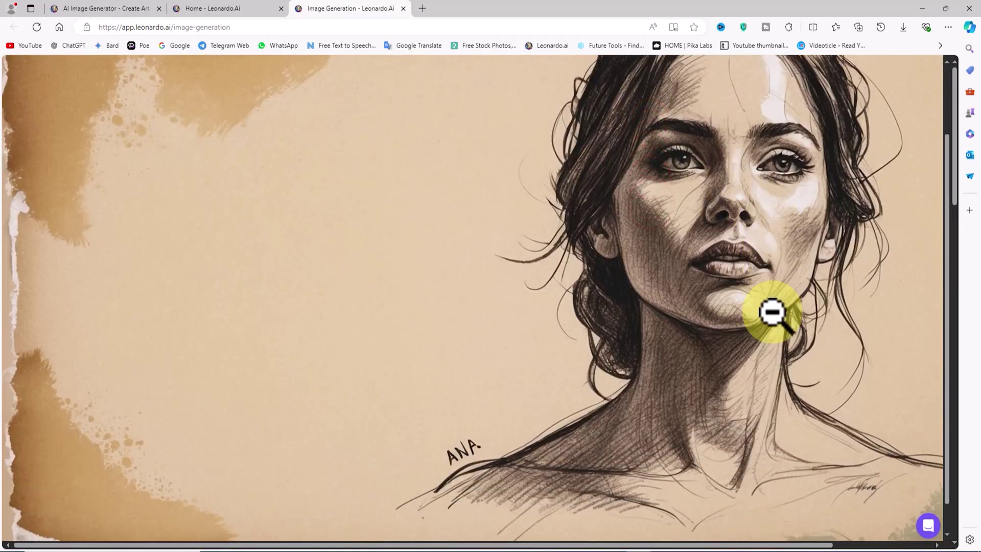
pyautogui.scroll(2, 772, 312)
pyautogui.click(855, 271)
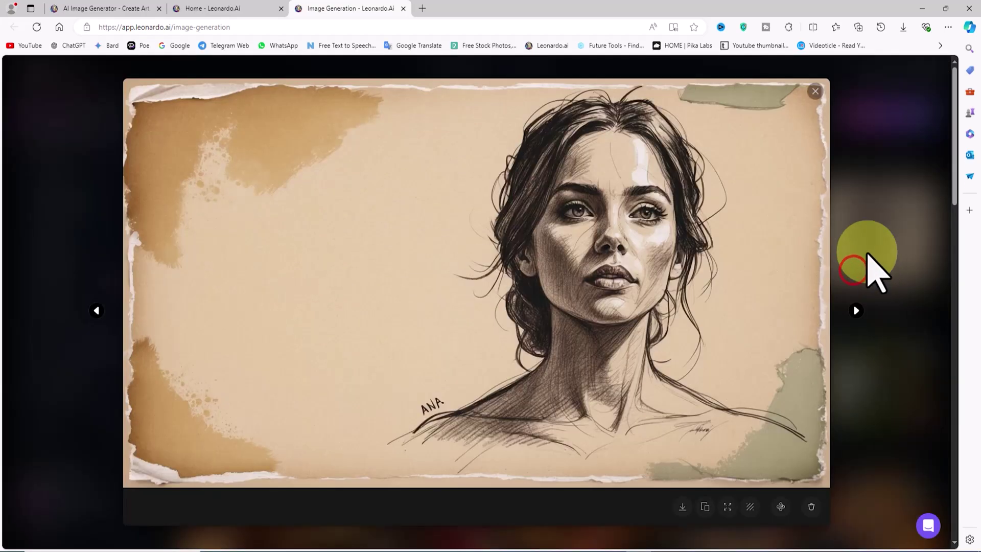
pyautogui.click(856, 311)
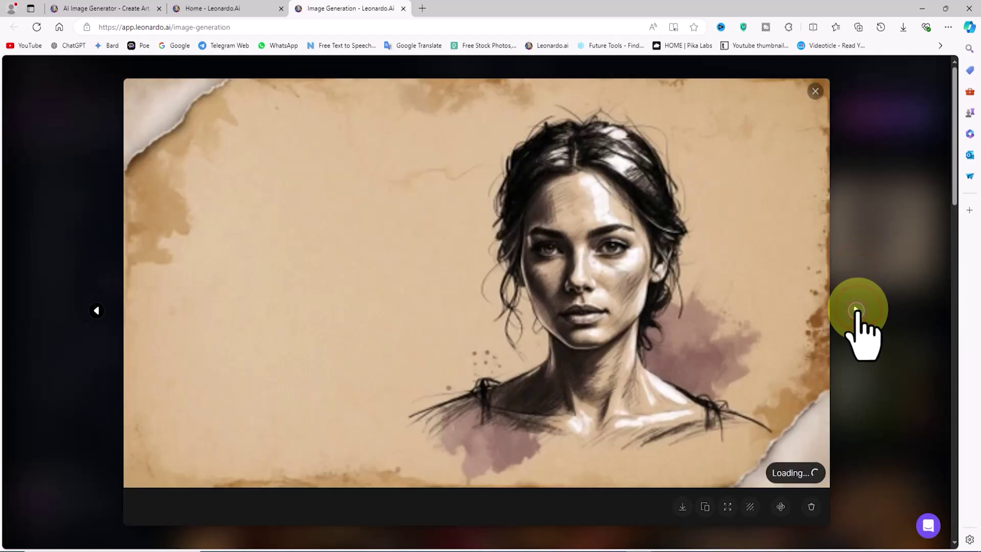
pyautogui.click(707, 285)
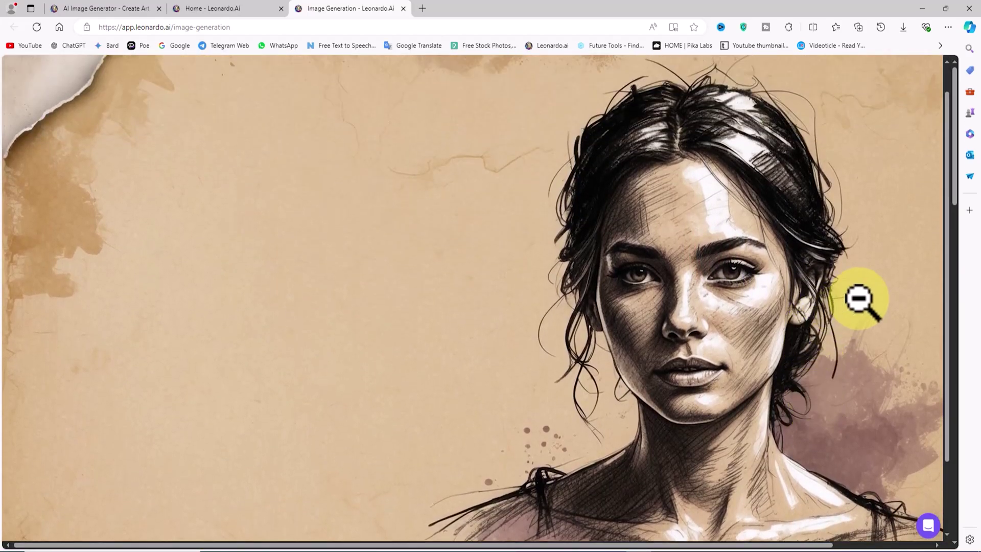
pyautogui.click(859, 299)
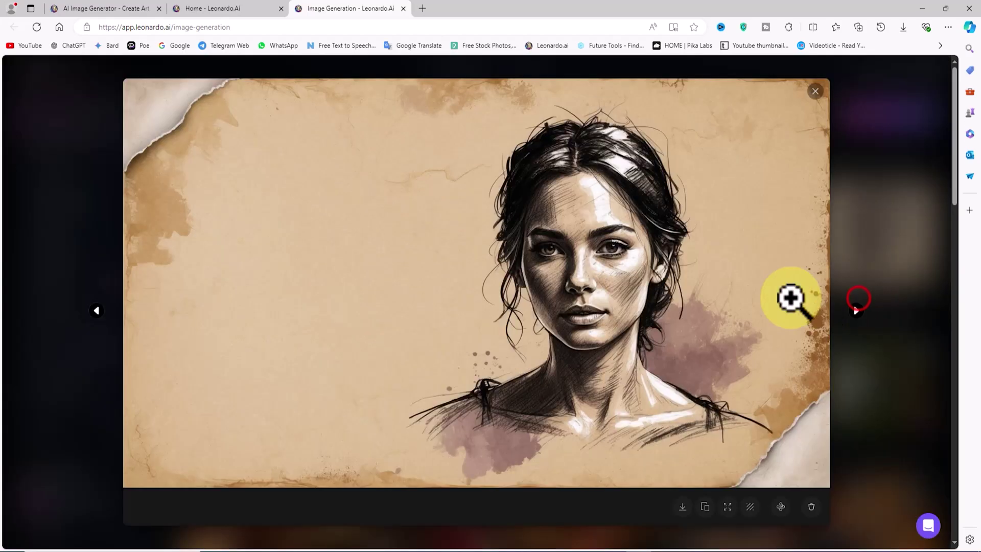
pyautogui.click(816, 90)
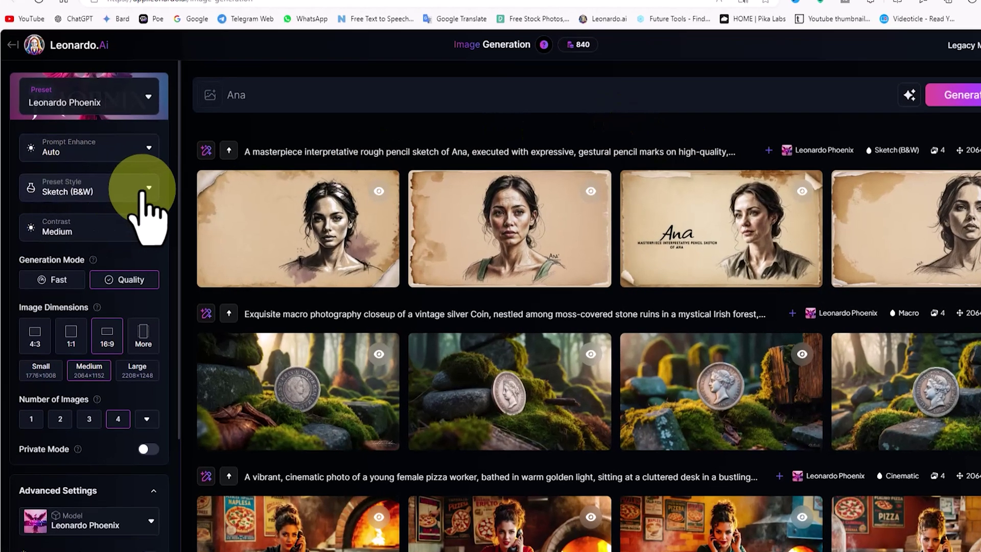
# Generate new Ana images with the Fashion preset style
pyautogui.click(136, 198)
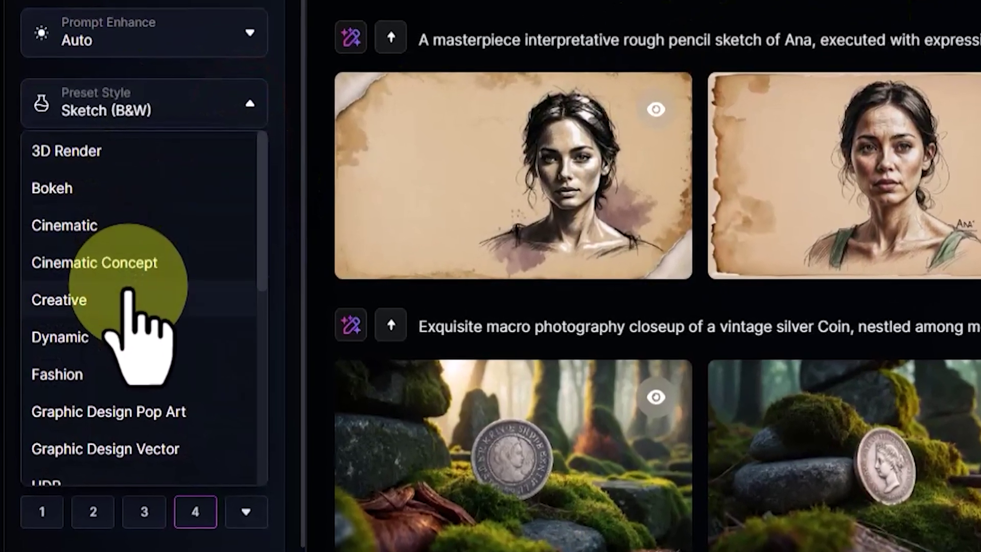
pyautogui.scroll(-3, 115, 296)
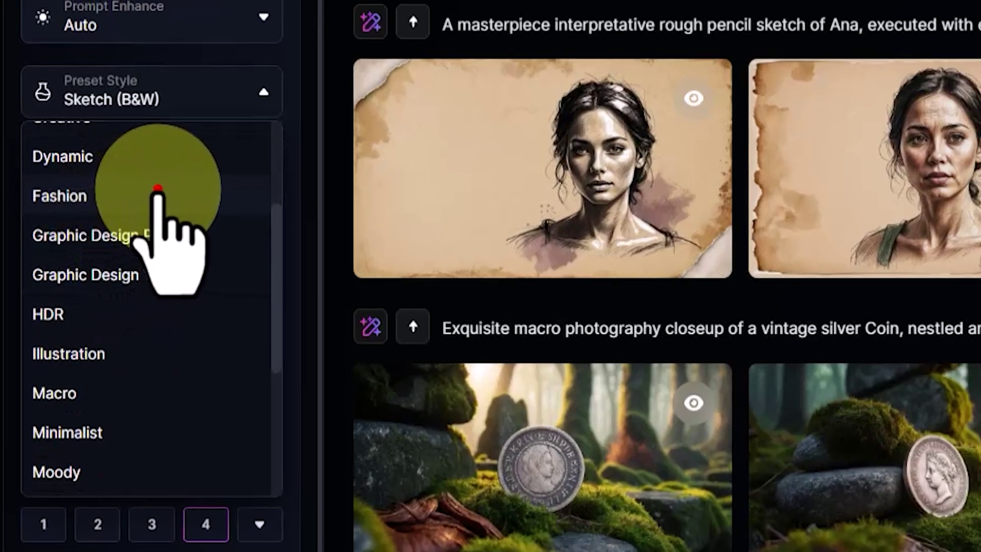
pyautogui.click(181, 177)
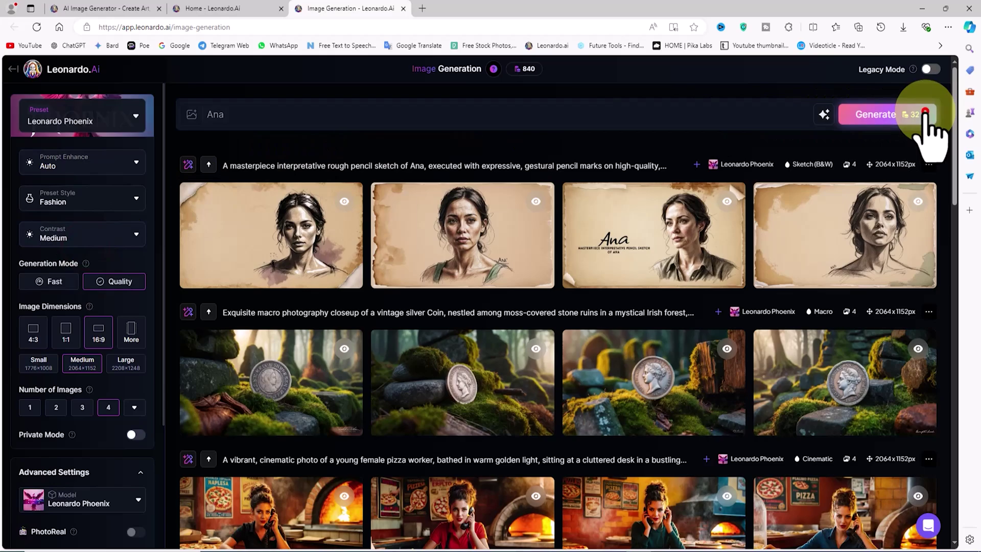
pyautogui.click(920, 114)
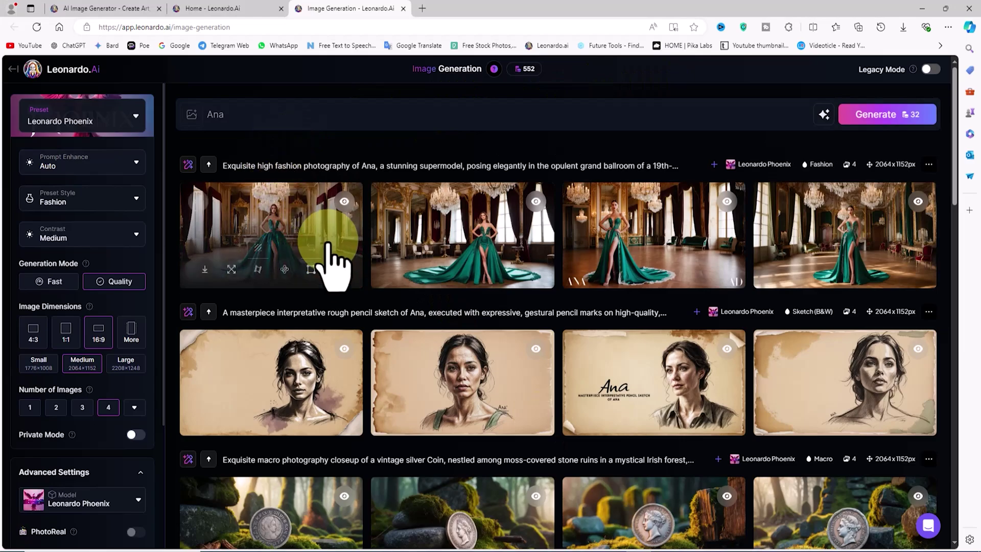
# Look through the green-gown ballroom images full size, zooming one, then close the viewer
pyautogui.click(328, 236)
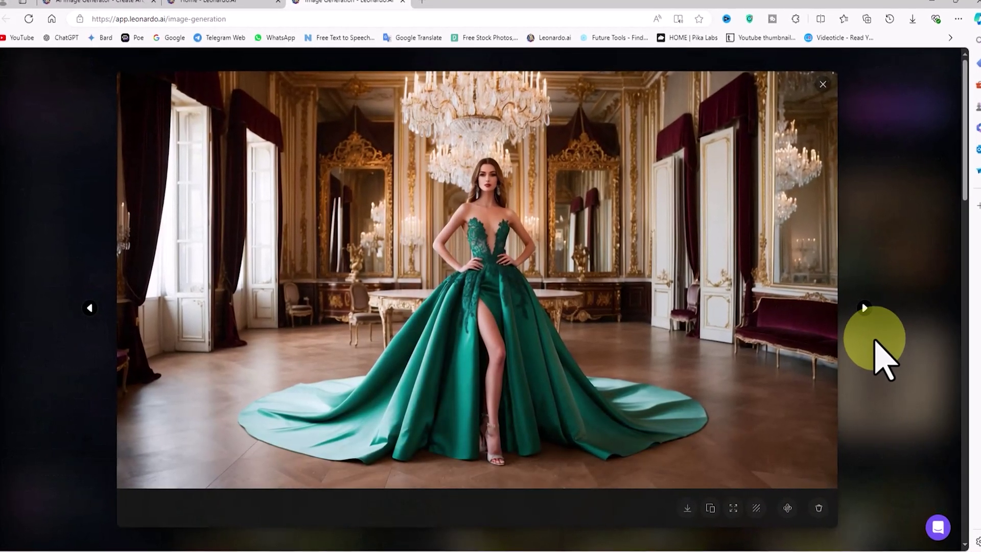
pyautogui.click(878, 305)
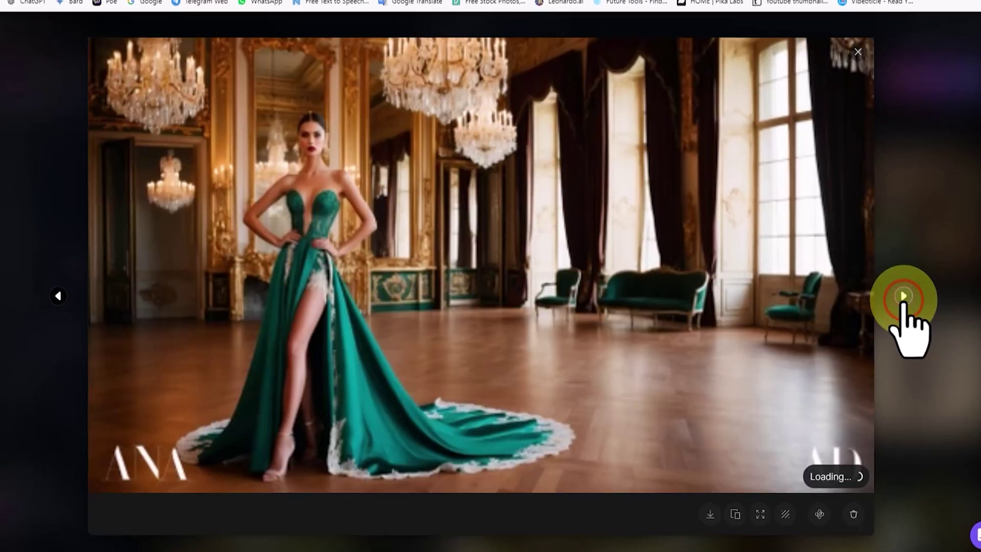
pyautogui.click(895, 299)
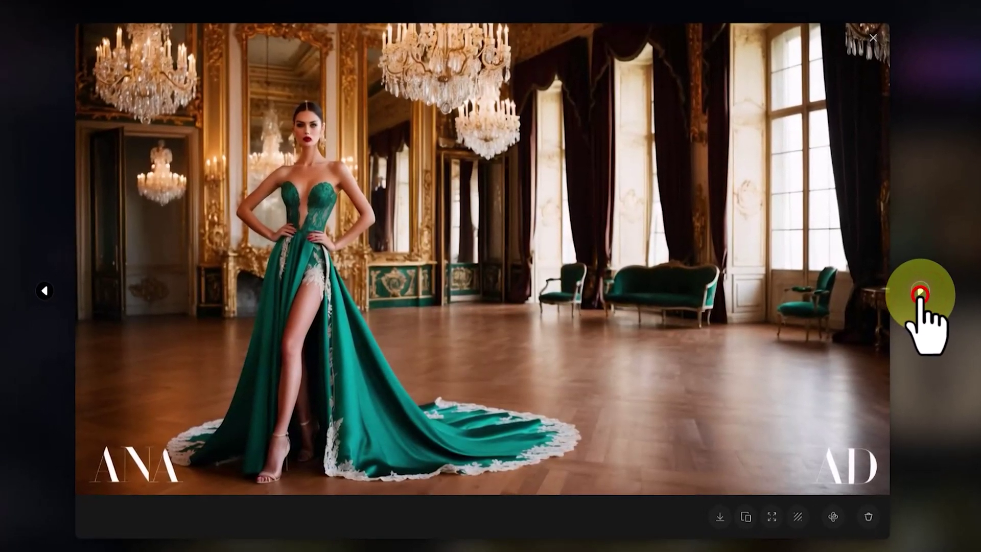
pyautogui.click(923, 291)
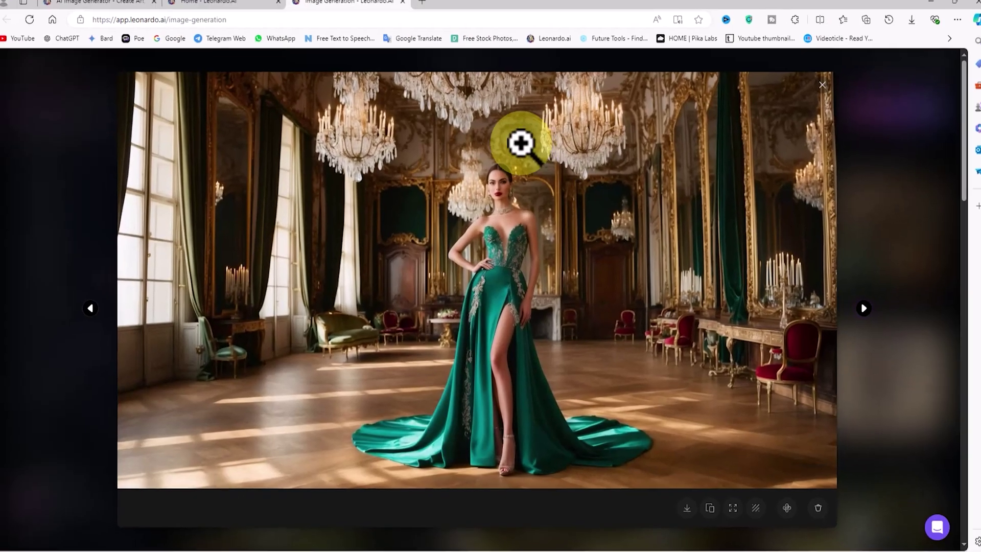
pyautogui.click(533, 100)
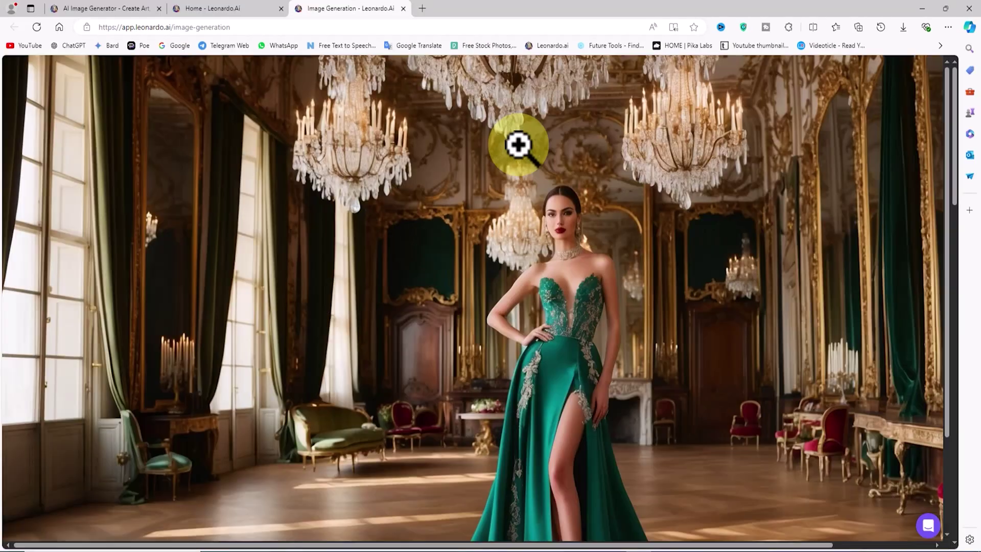
pyautogui.click(652, 218)
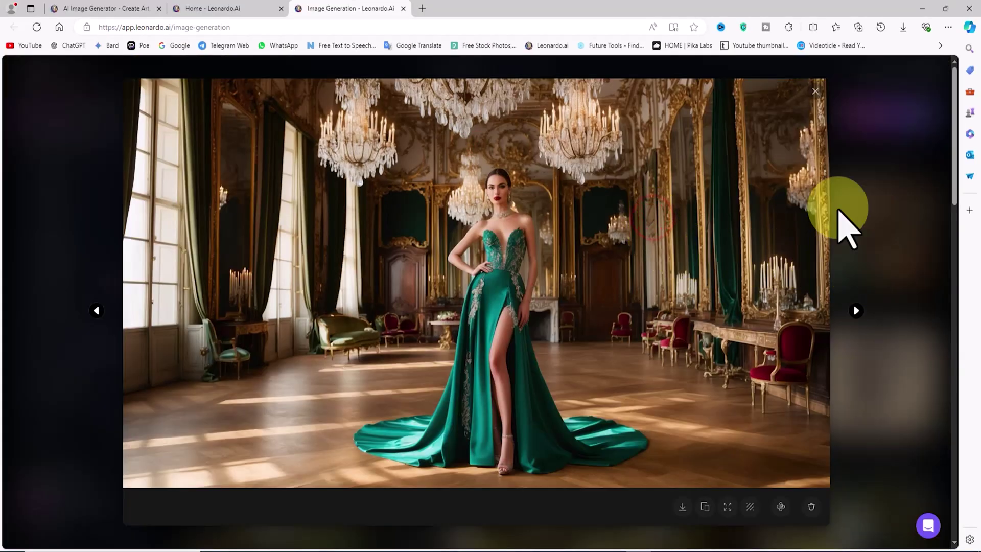
pyautogui.click(857, 162)
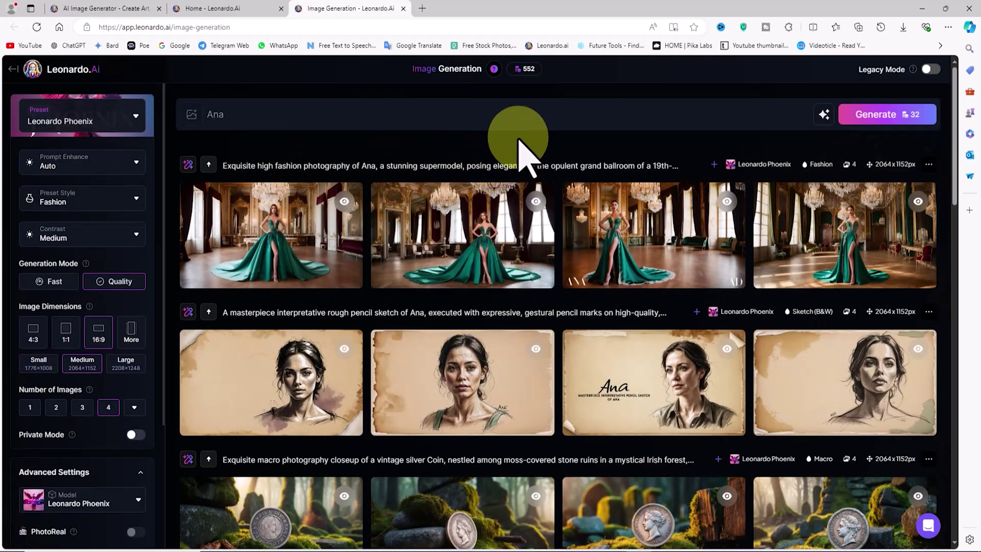
# Generate new Ana images with the Moody preset style
pyautogui.click(136, 198)
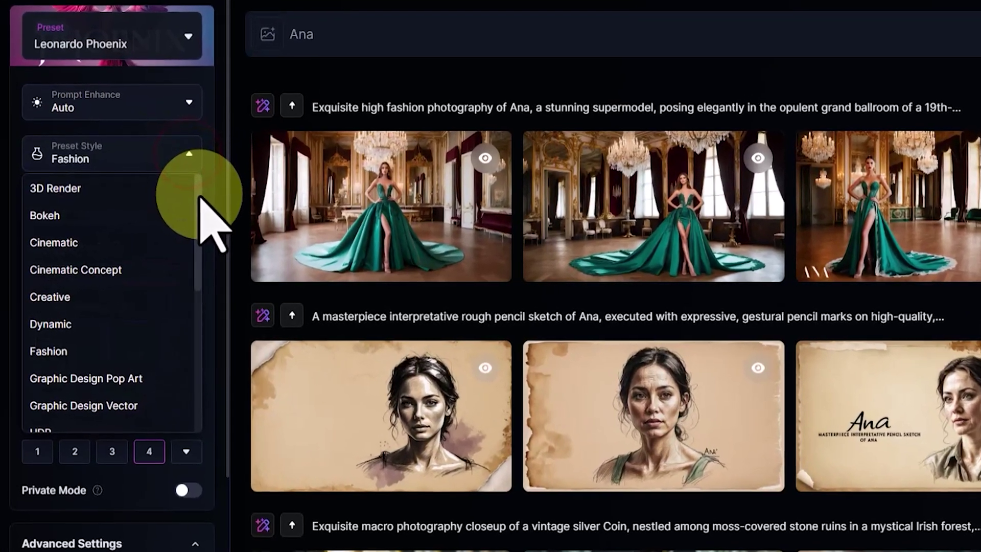
pyautogui.moveTo(178, 205); pyautogui.dragTo(179, 267)
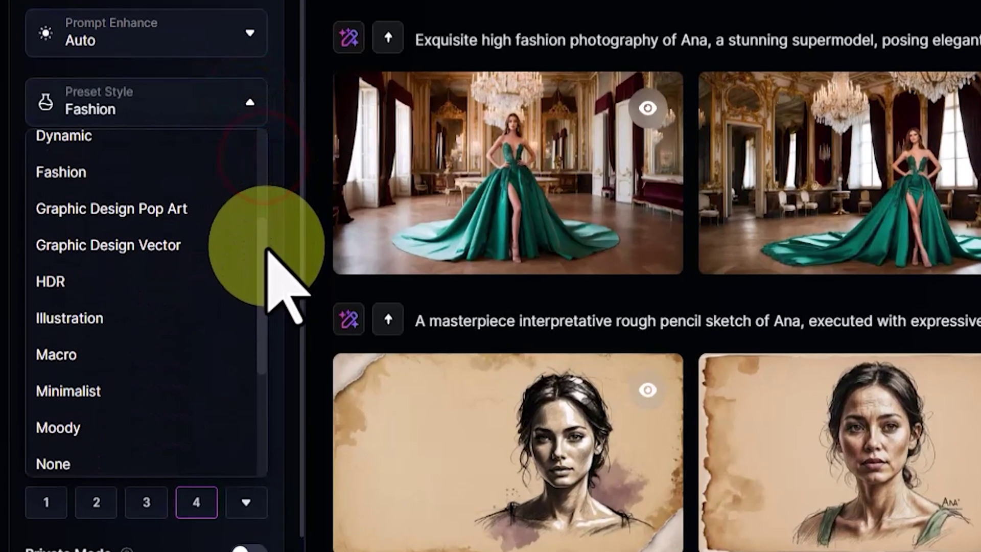
pyautogui.moveTo(268, 251); pyautogui.dragTo(270, 360)
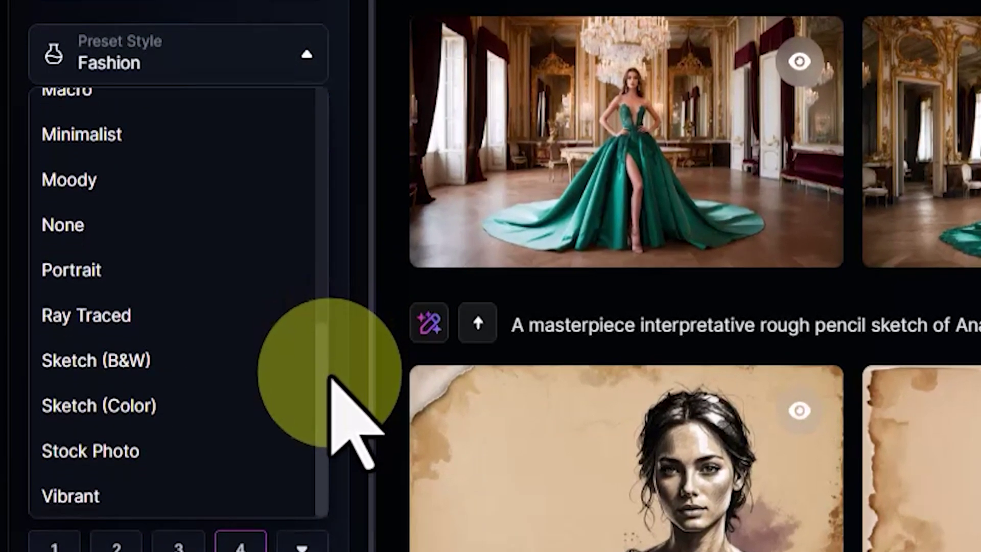
pyautogui.scroll(1, 327, 378)
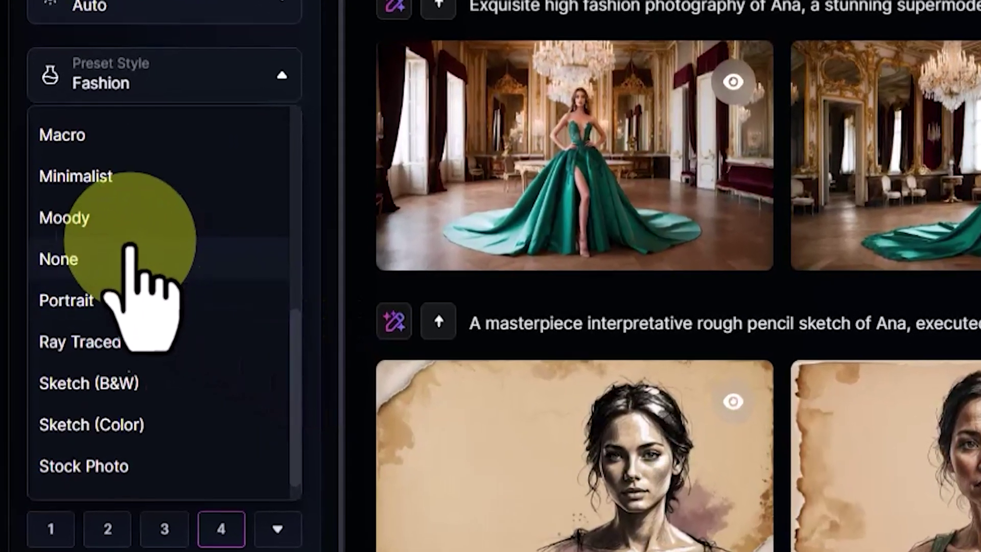
pyautogui.click(170, 214)
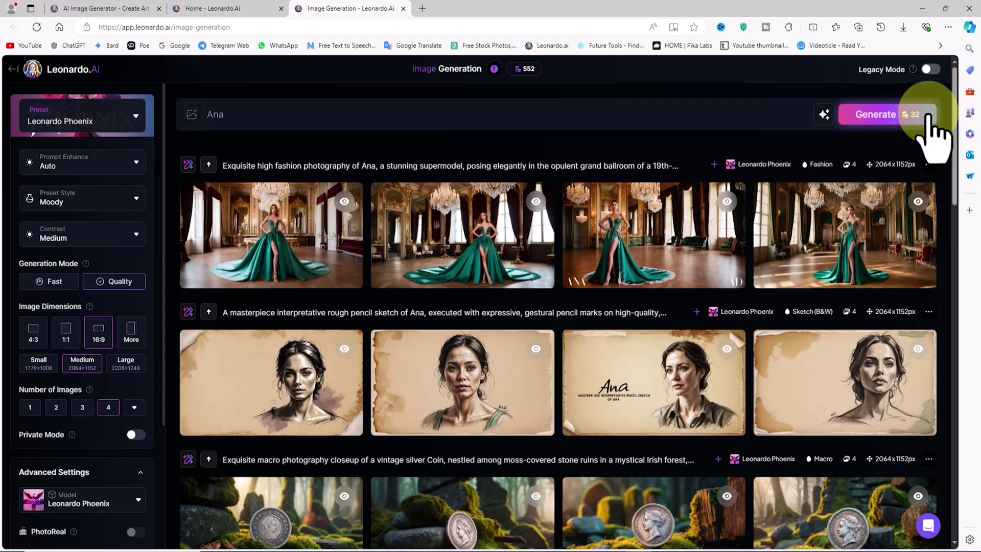
pyautogui.click(927, 115)
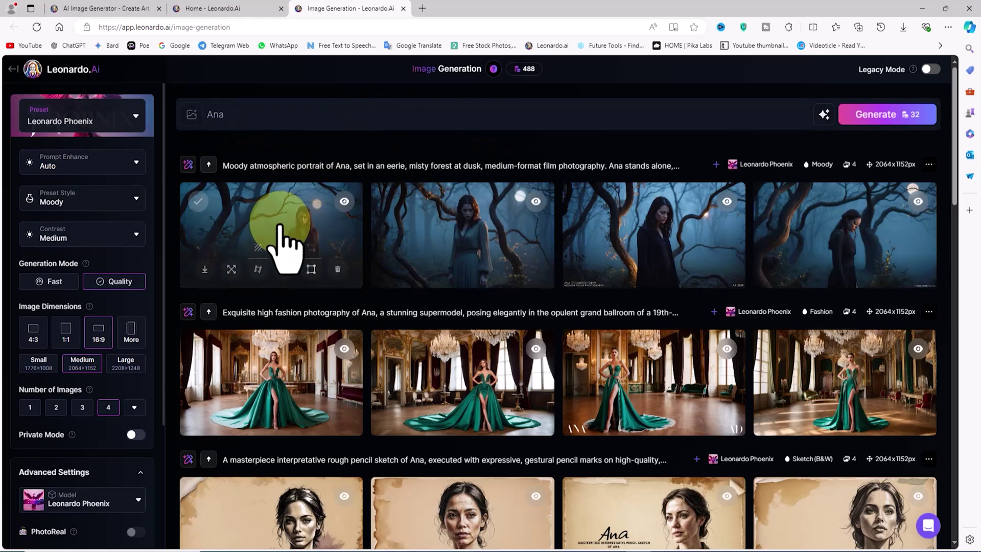
# Browse the four moonlit-forest portraits full size, zooming in and out, then close the viewer
pyautogui.click(279, 223)
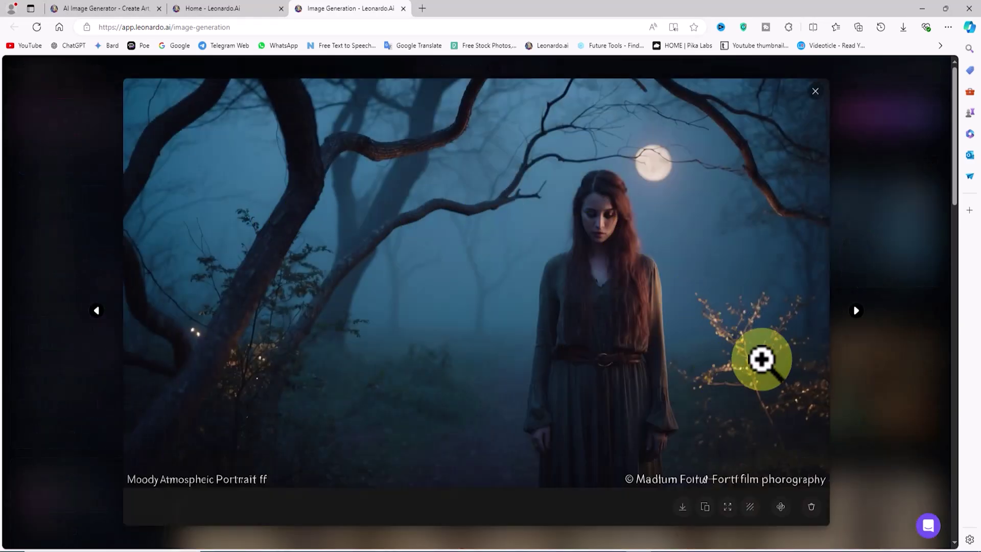
pyautogui.click(770, 279)
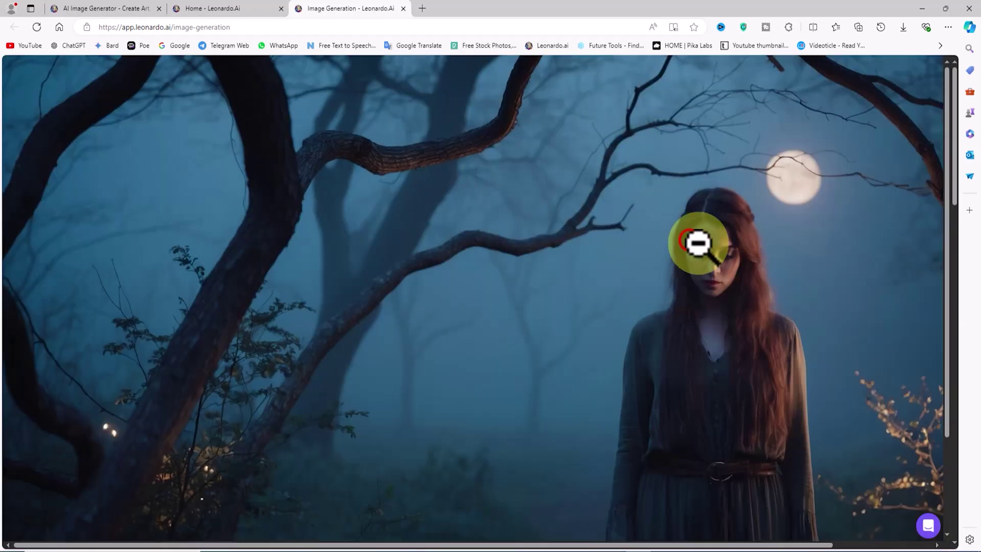
pyautogui.click(741, 260)
pyautogui.click(855, 312)
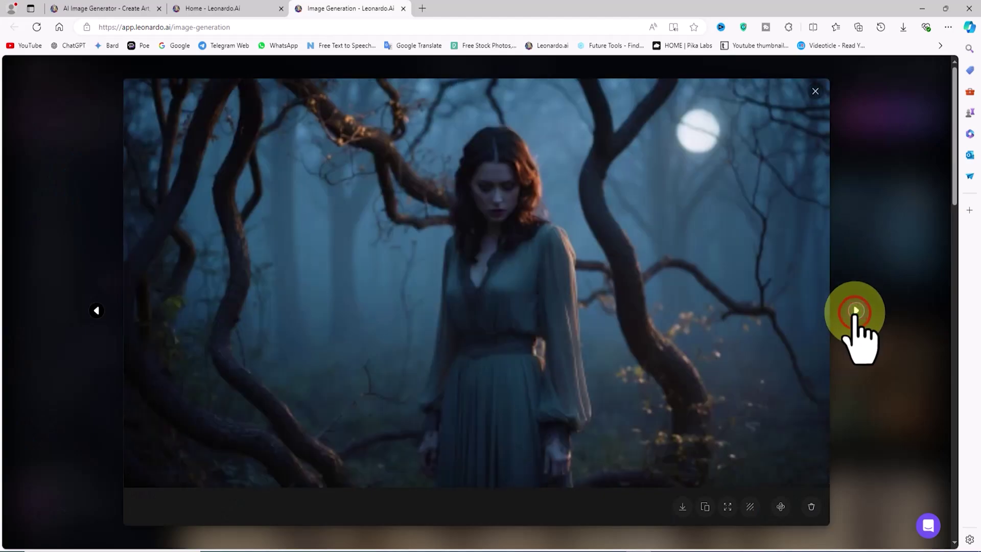
pyautogui.click(590, 183)
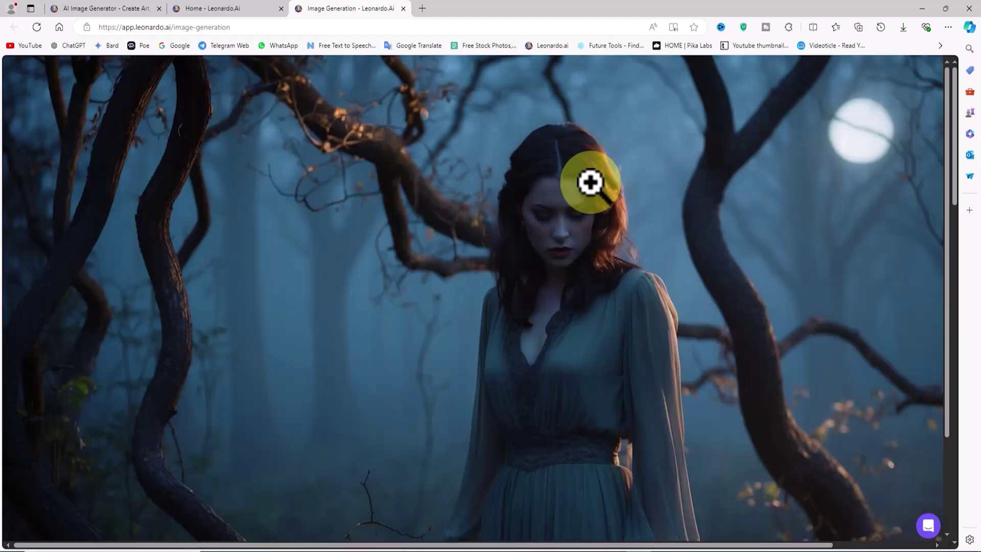
pyautogui.click(698, 215)
pyautogui.click(858, 306)
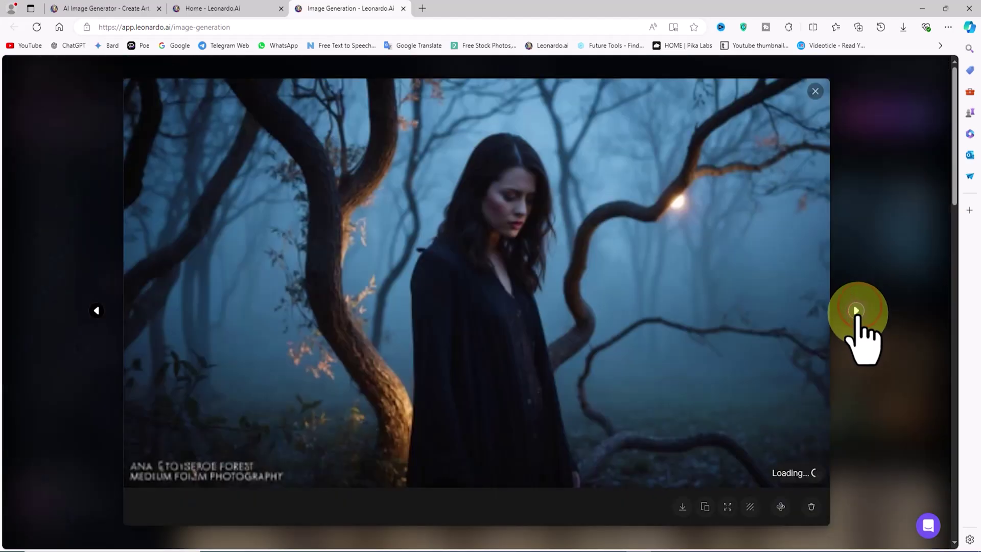
pyautogui.click(856, 311)
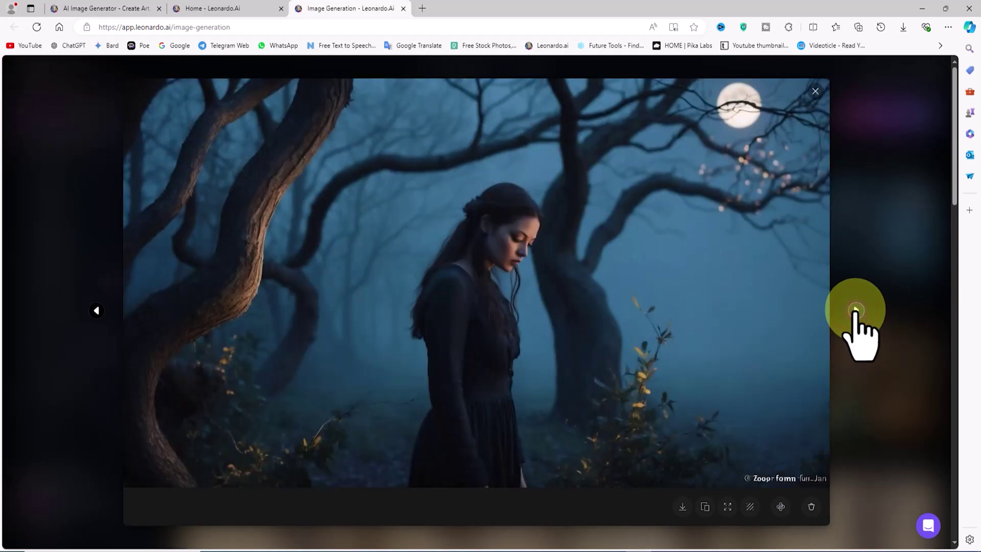
pyautogui.click(855, 311)
pyautogui.click(887, 200)
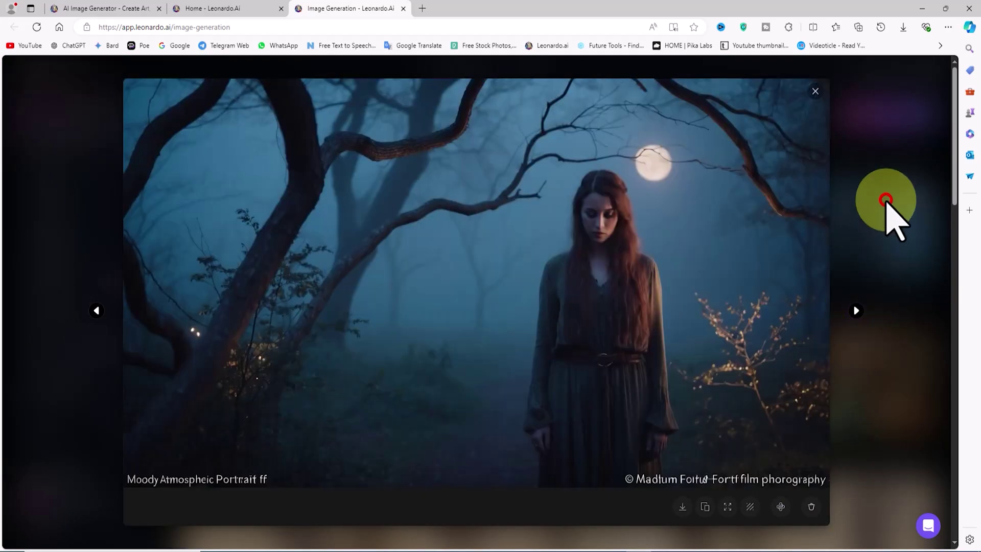
pyautogui.click(139, 197)
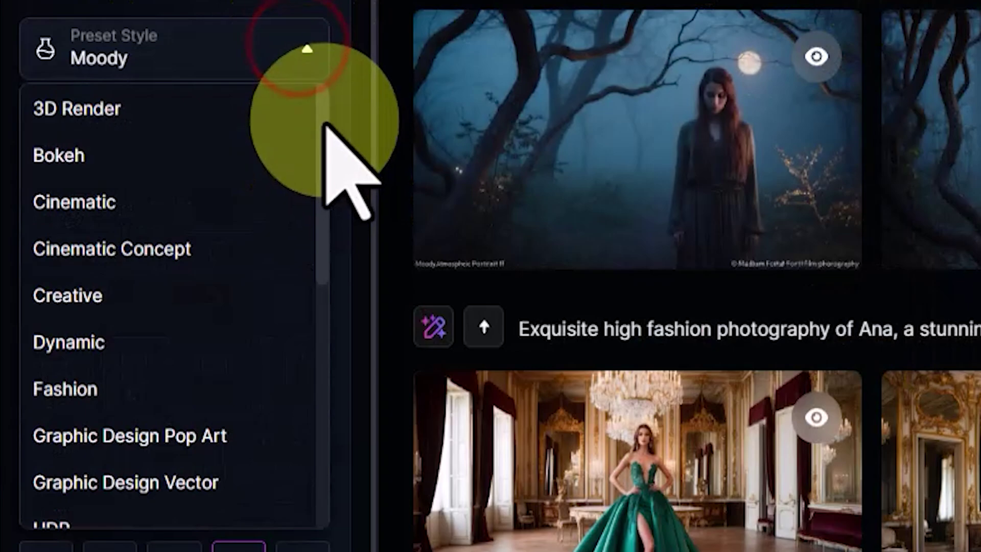
# Set the preset style to Portrait and generate four new Ana images
pyautogui.moveTo(329, 128); pyautogui.dragTo(344, 323)
pyautogui.click(167, 357)
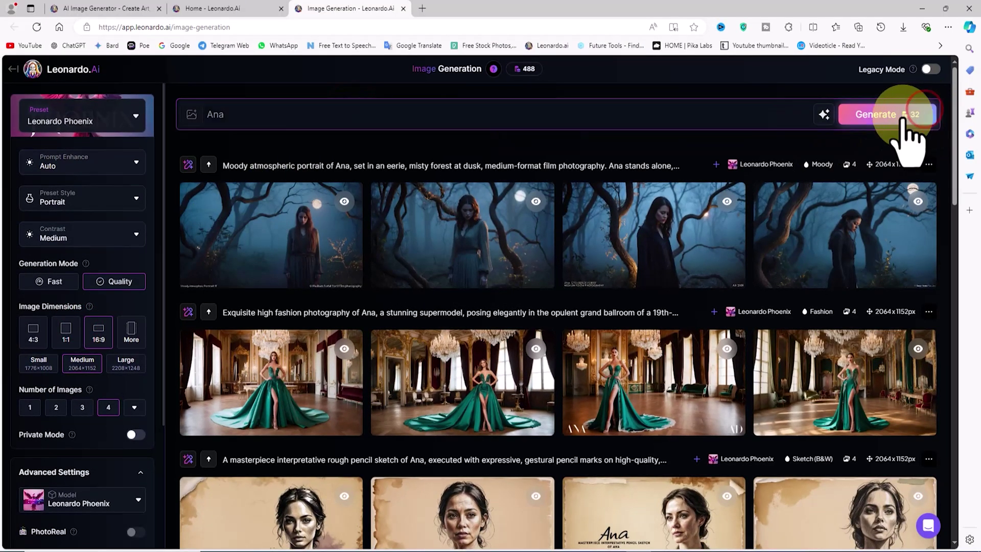
pyautogui.click(904, 119)
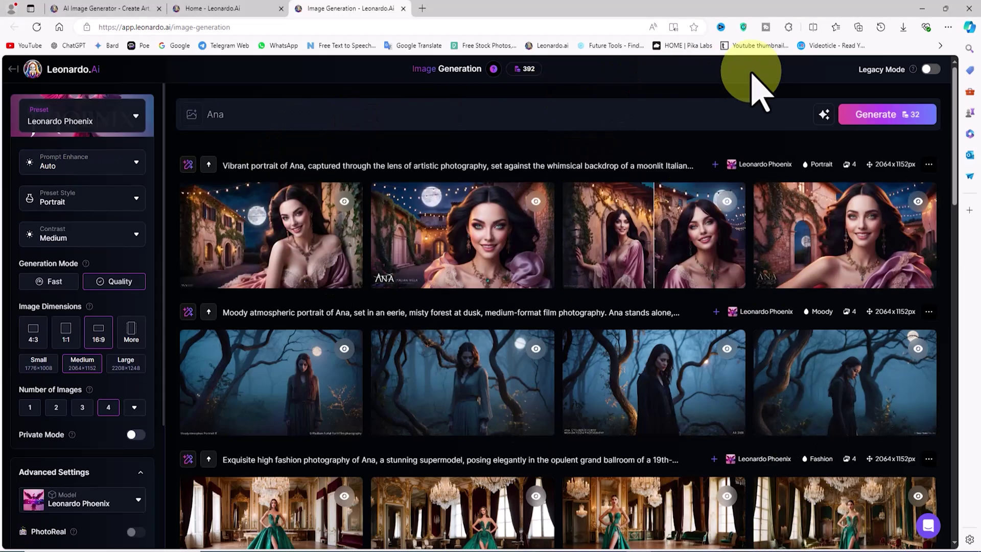
# Step through the four villa portraits full size, zooming each, then close the viewer
pyautogui.click(214, 236)
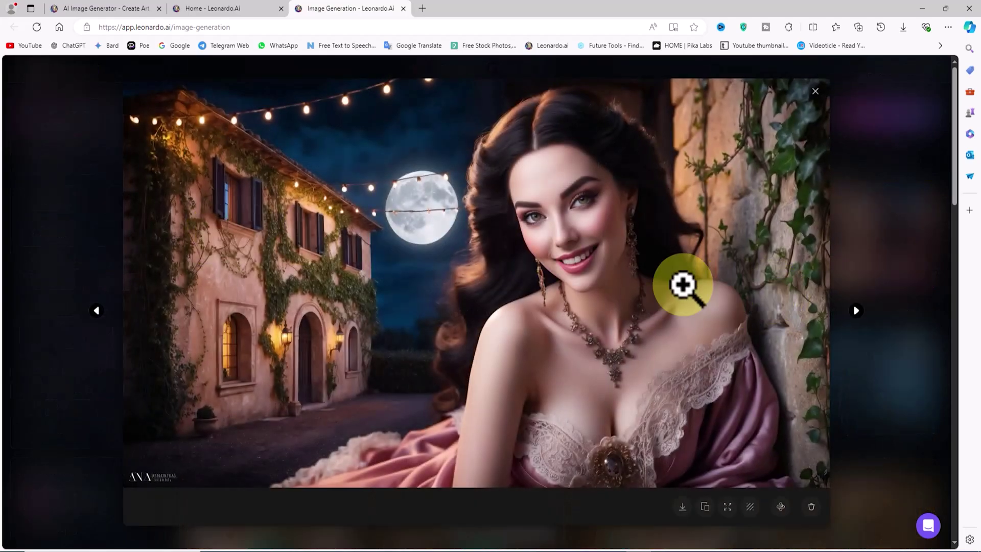
pyautogui.click(607, 248)
pyautogui.click(755, 255)
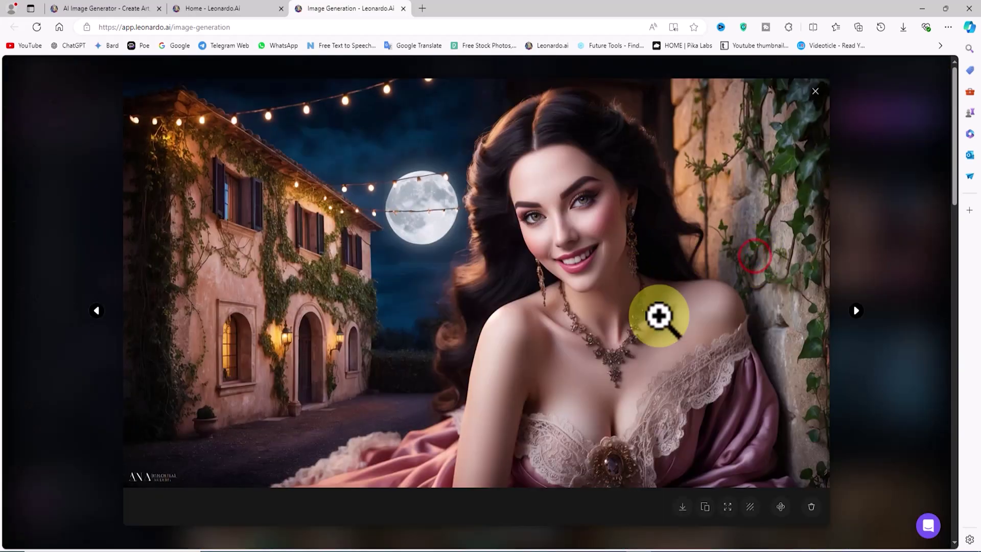
pyautogui.click(856, 310)
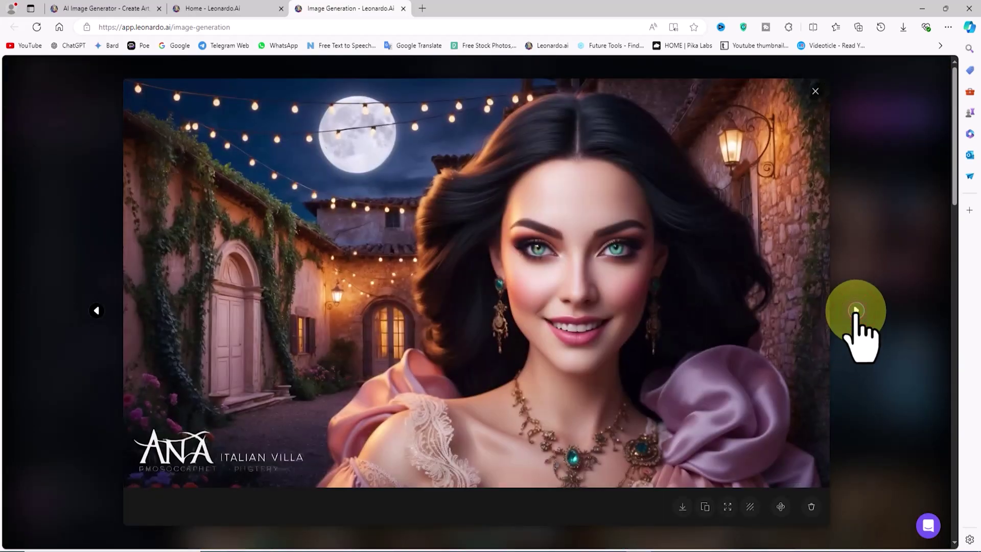
pyautogui.click(659, 278)
pyautogui.click(751, 308)
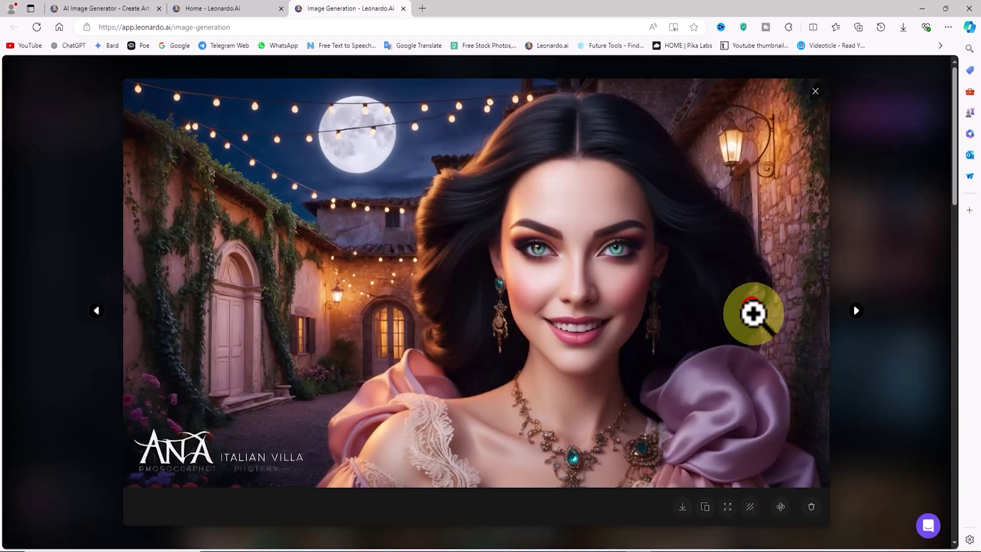
pyautogui.click(856, 311)
pyautogui.click(817, 339)
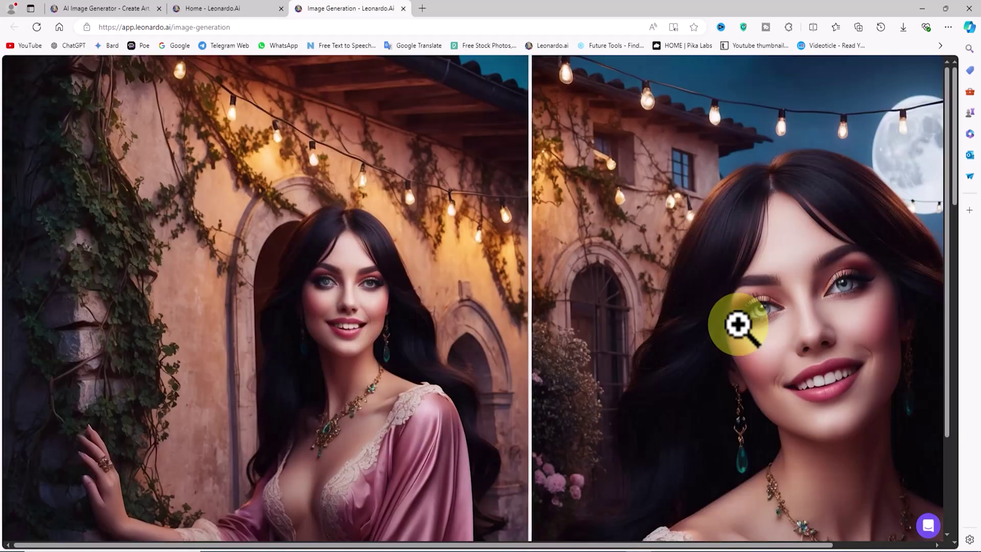
pyautogui.click(801, 325)
pyautogui.click(856, 311)
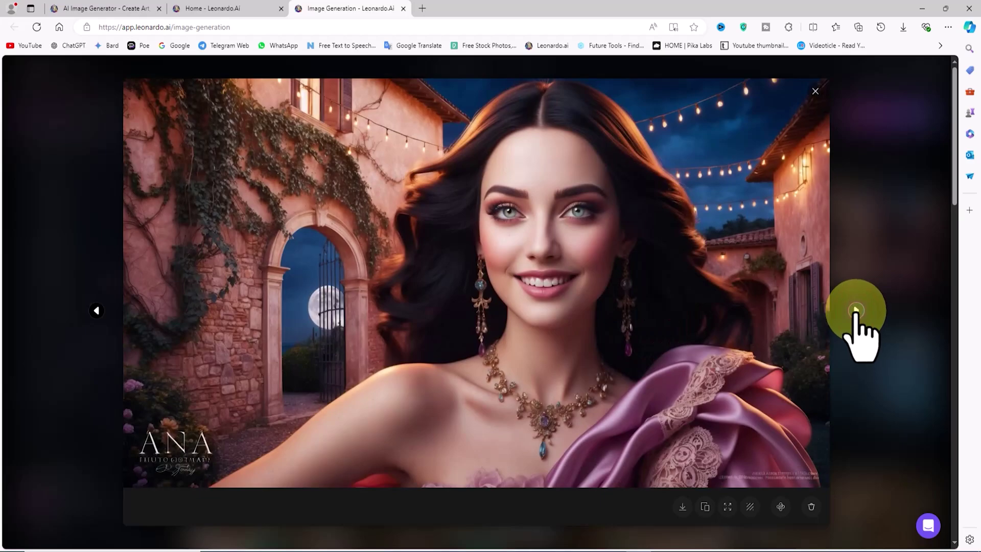
pyautogui.click(896, 212)
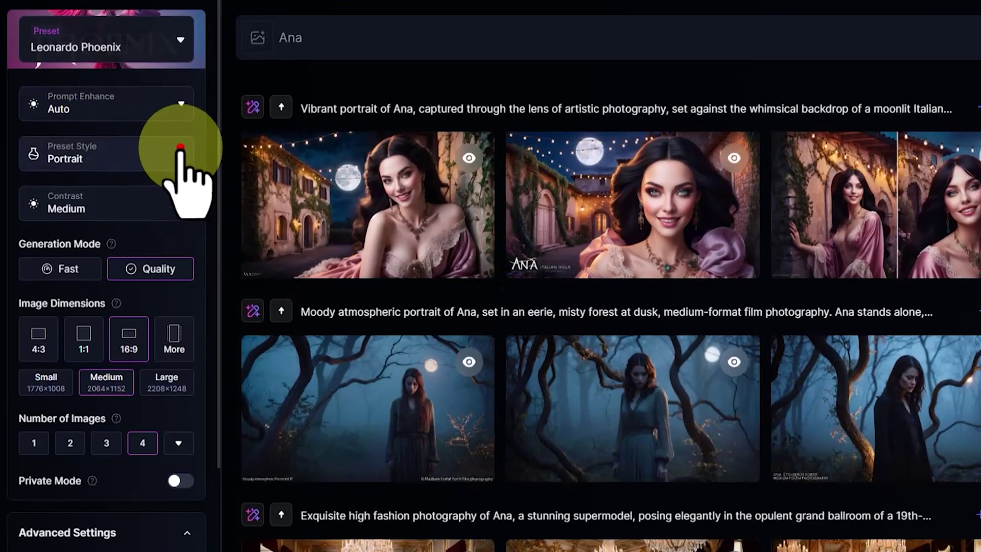
# Switch the preset style to Illustration and generate four new Ana images
pyautogui.click(146, 187)
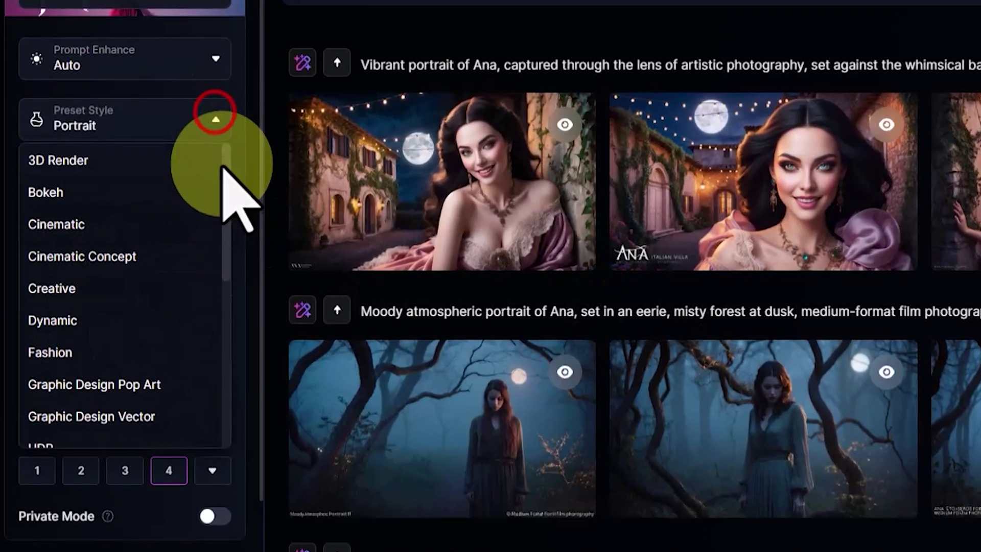
pyautogui.moveTo(153, 226); pyautogui.dragTo(159, 344)
pyautogui.scroll(3, 302, 307)
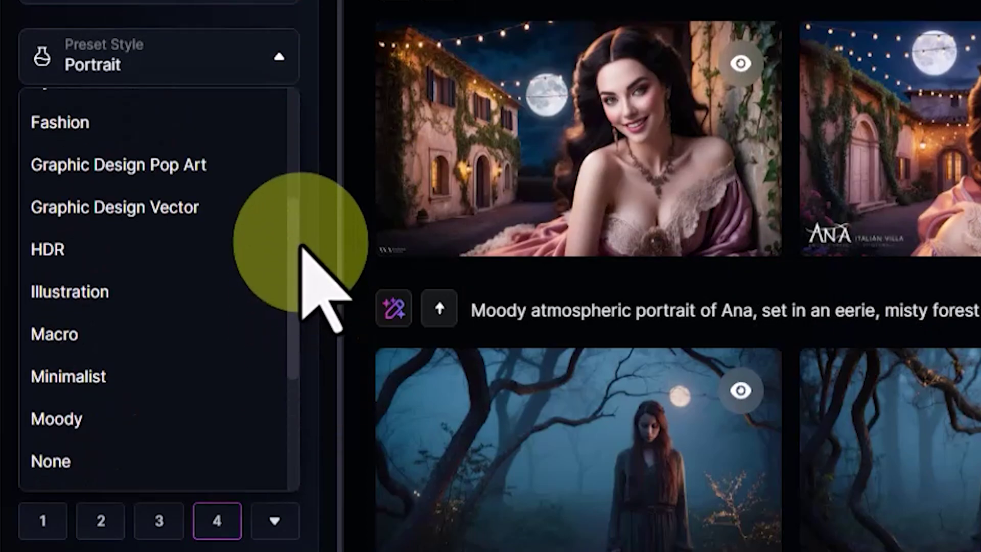
pyautogui.click(207, 291)
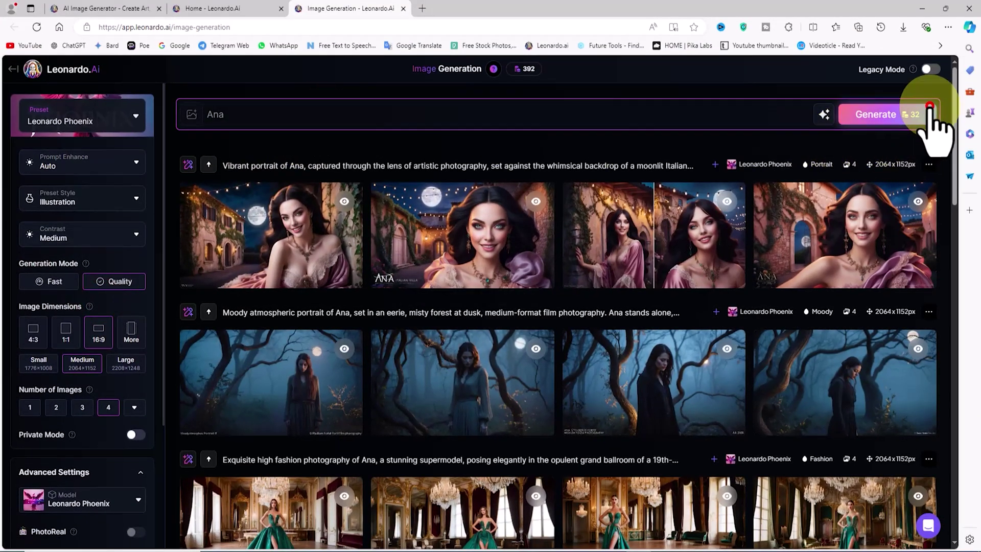
pyautogui.click(930, 138)
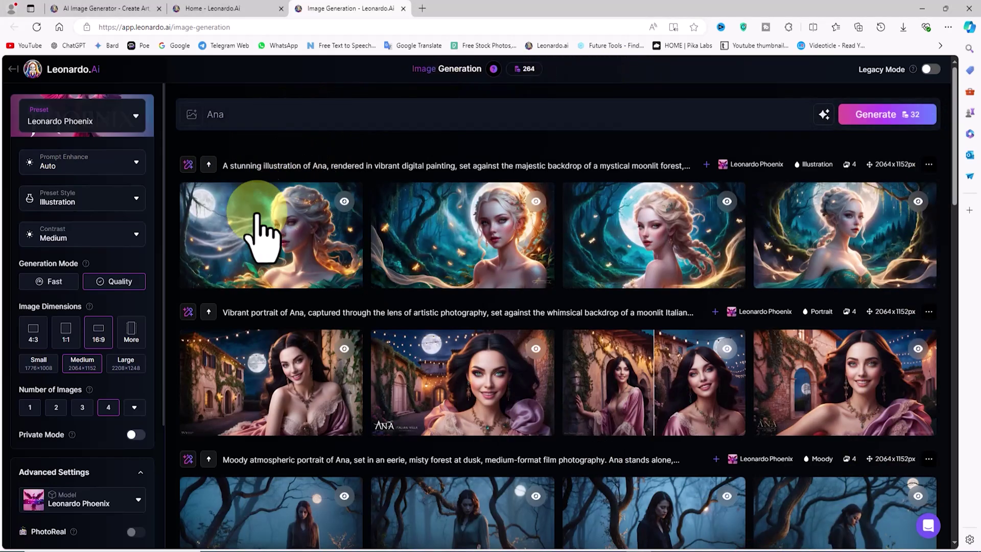
pyautogui.click(266, 211)
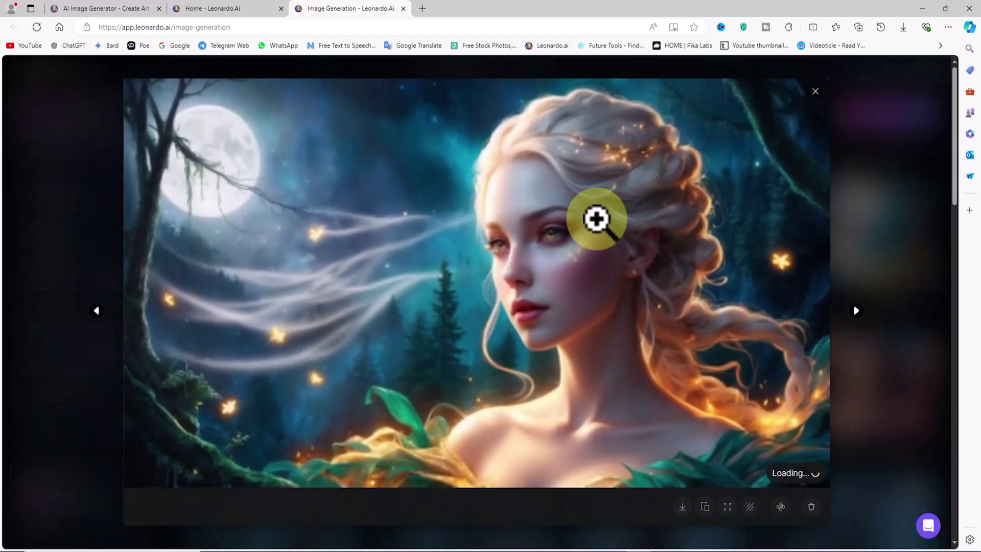
pyautogui.click(854, 311)
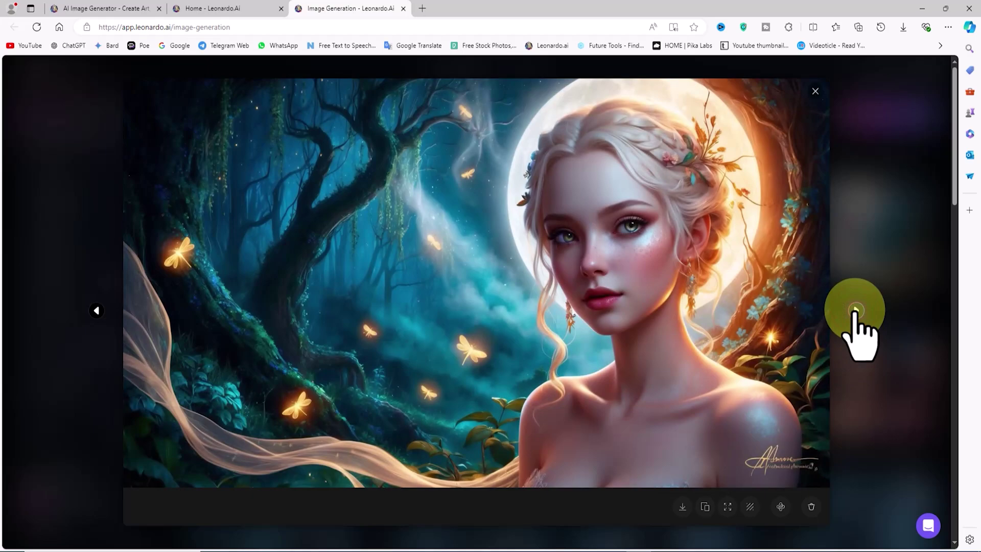
pyautogui.click(854, 310)
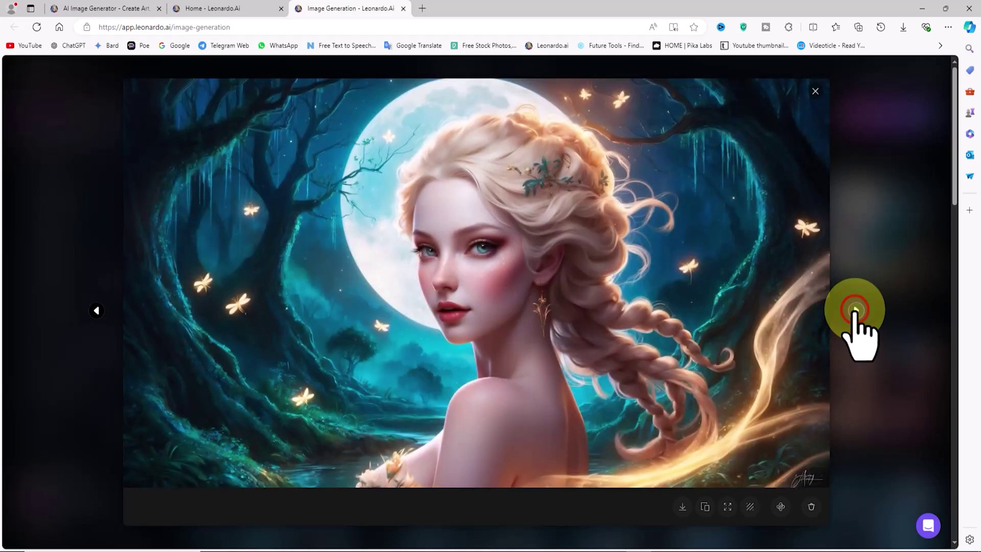
pyautogui.click(855, 310)
pyautogui.click(854, 310)
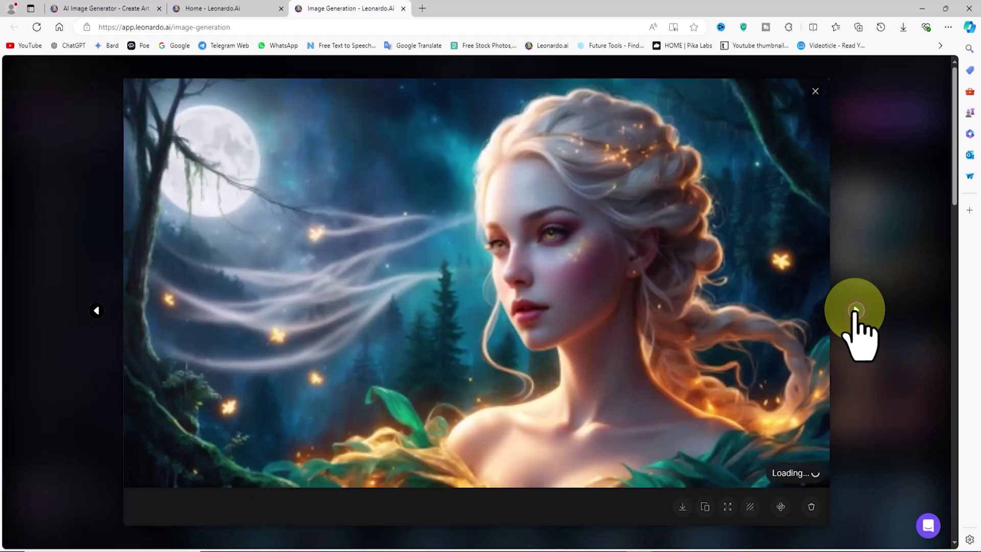
pyautogui.click(678, 278)
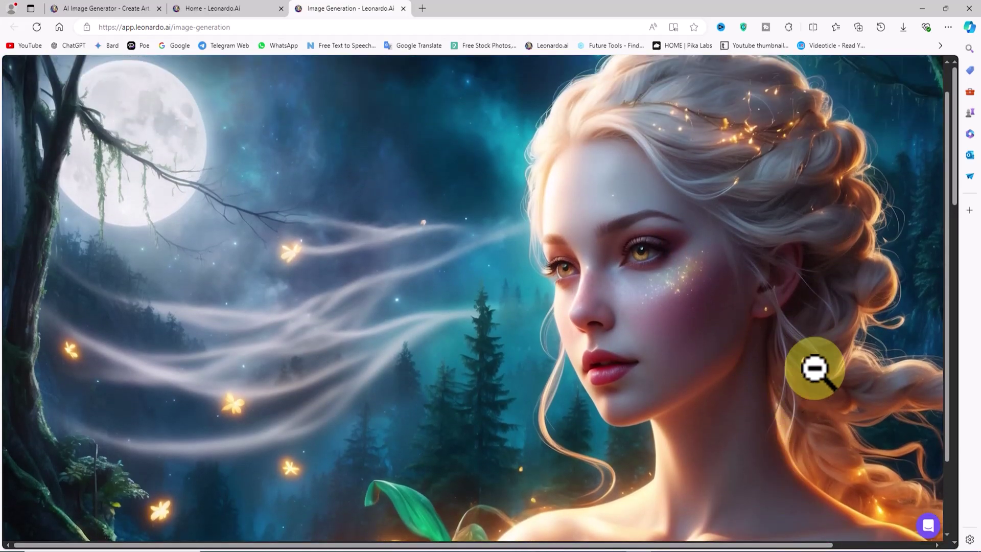
pyautogui.click(816, 369)
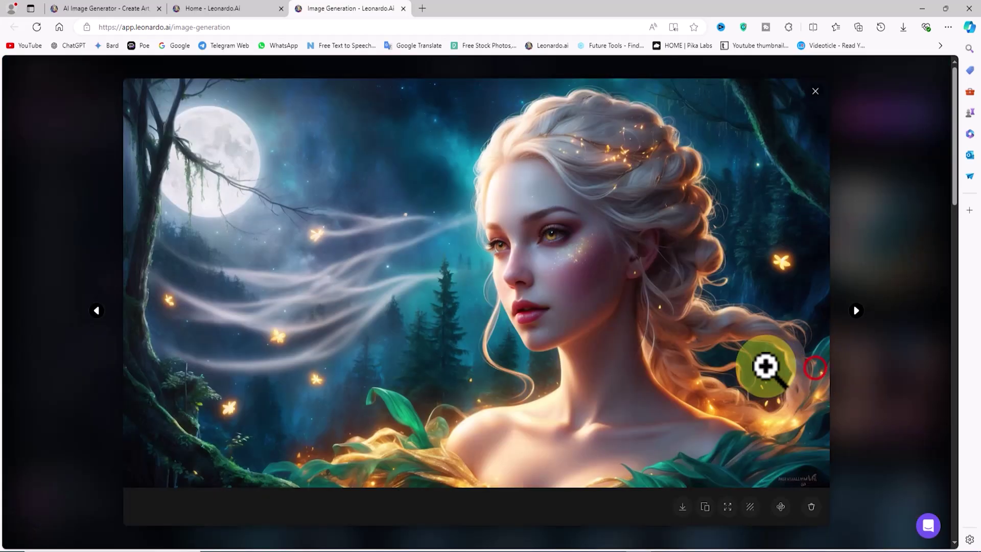
pyautogui.click(865, 174)
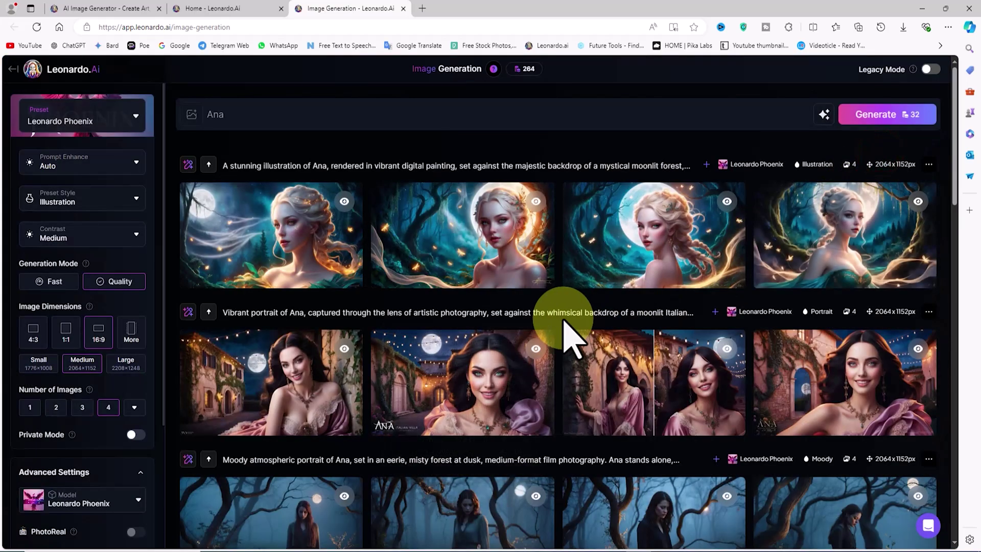
# Replace the old Ana prompt with the pasted punk-girl street prompt
pyautogui.click(318, 114)
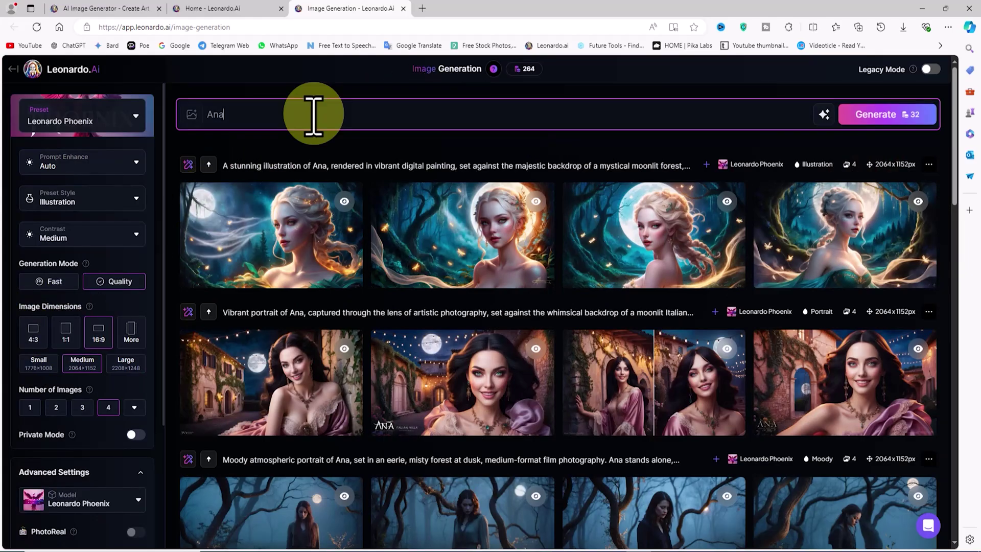
pyautogui.tripleClick(313, 114)
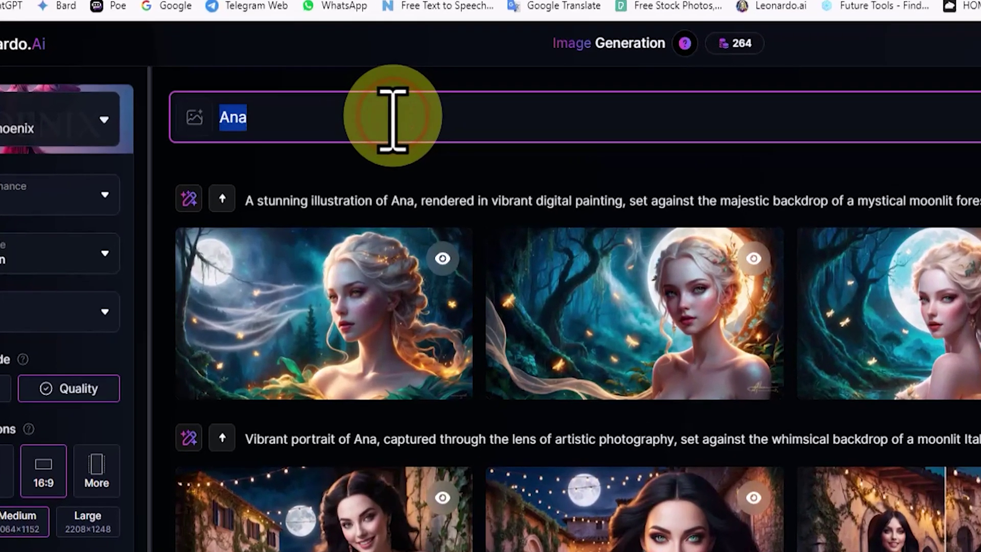
pyautogui.press('BackSpace')
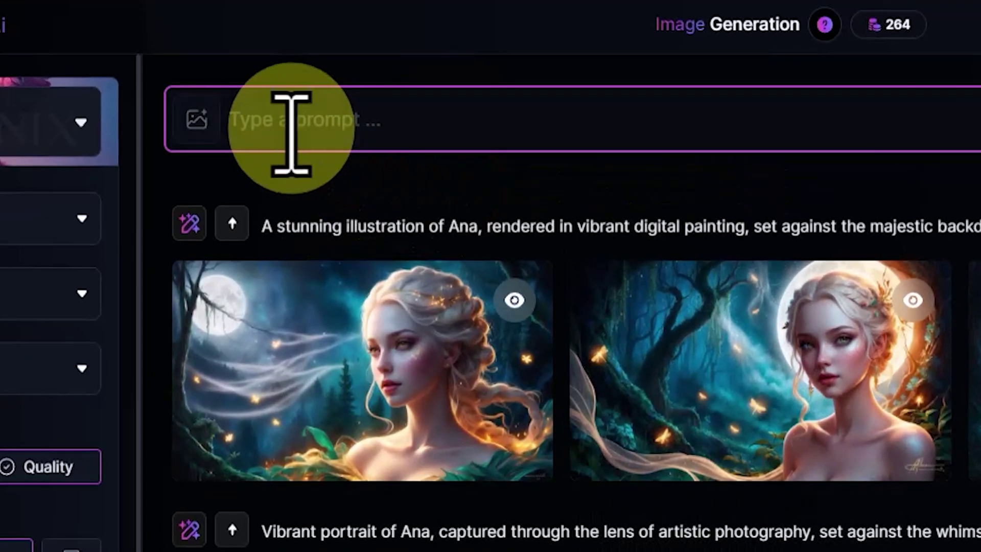
pyautogui.rightClick(280, 123)
pyautogui.click(405, 287)
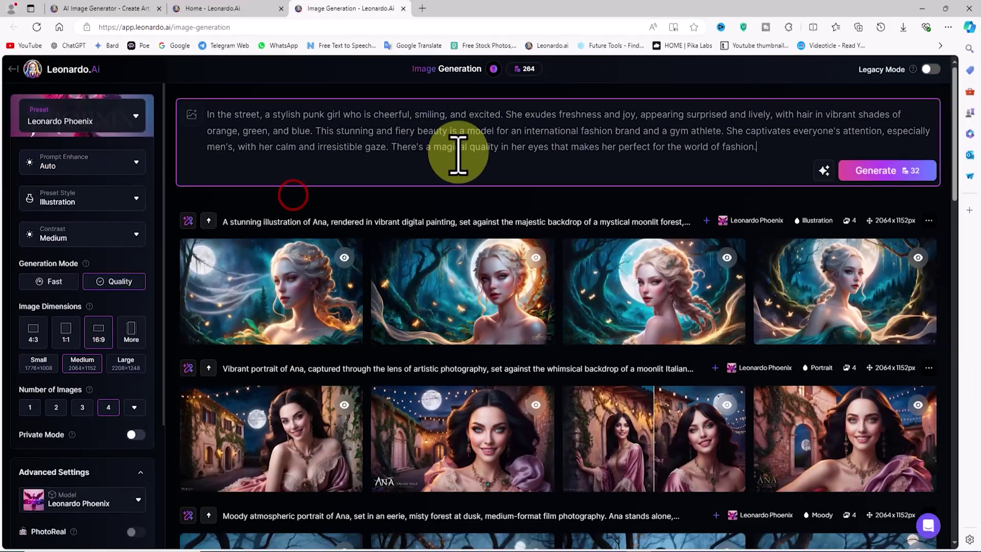
# Set the preset style to Bokeh and generate four punk-girl street images
pyautogui.click(135, 199)
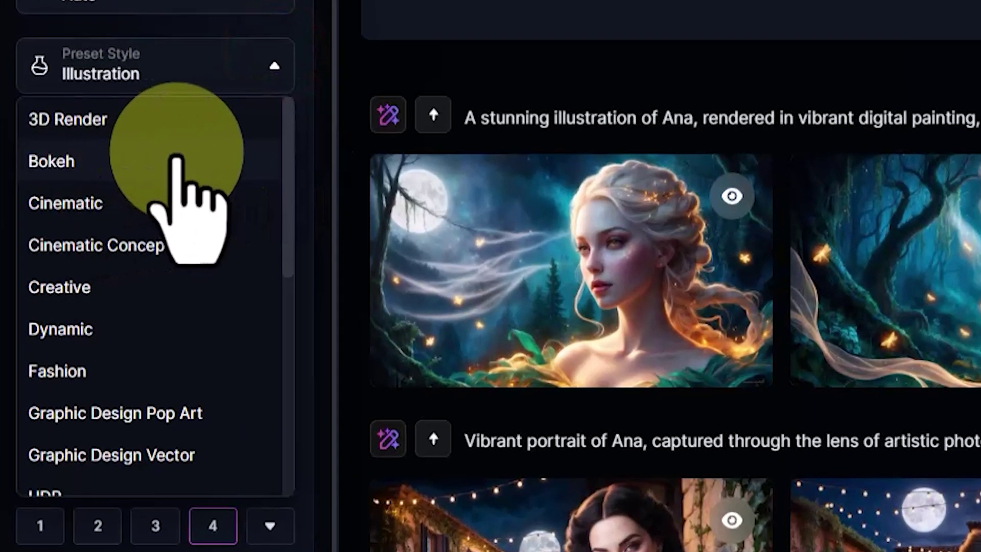
pyautogui.click(88, 190)
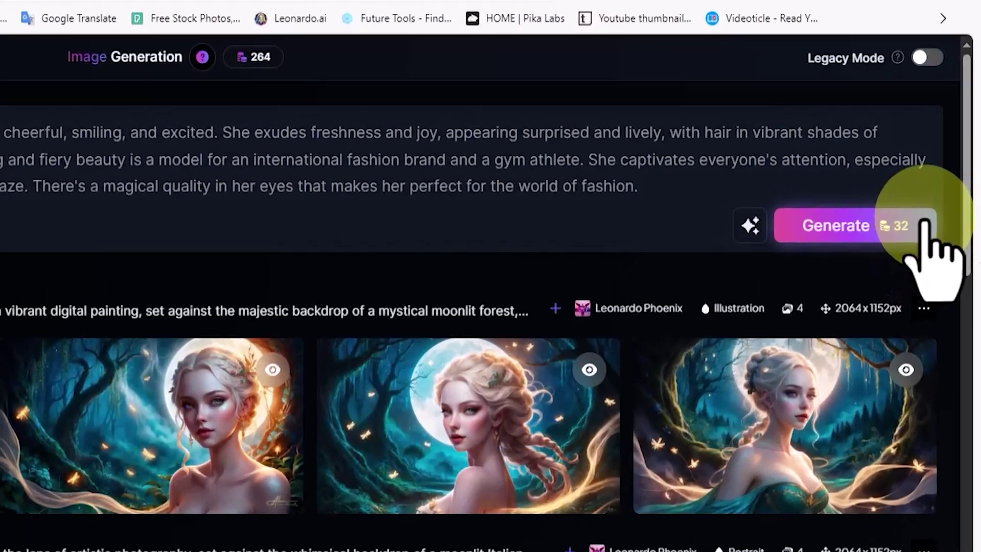
pyautogui.click(925, 225)
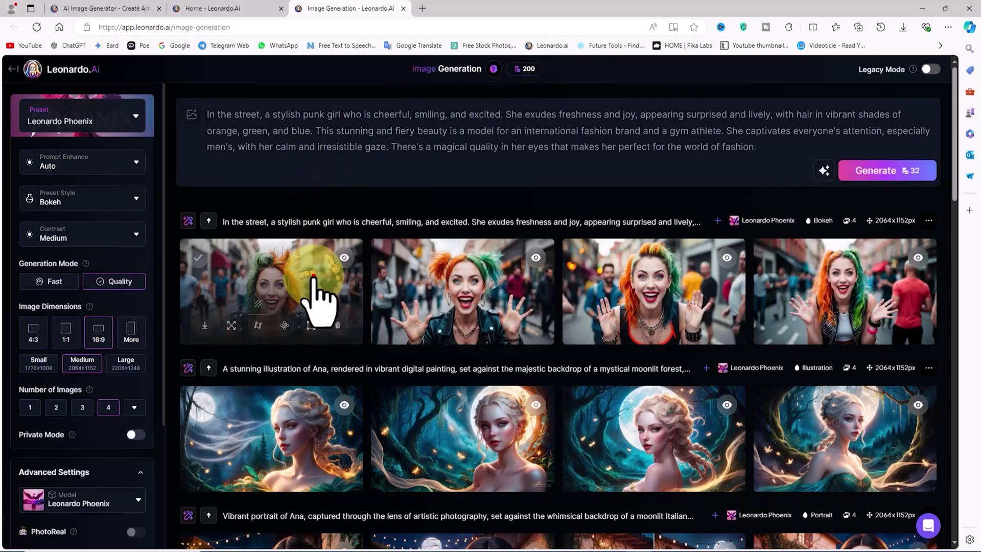
pyautogui.click(312, 277)
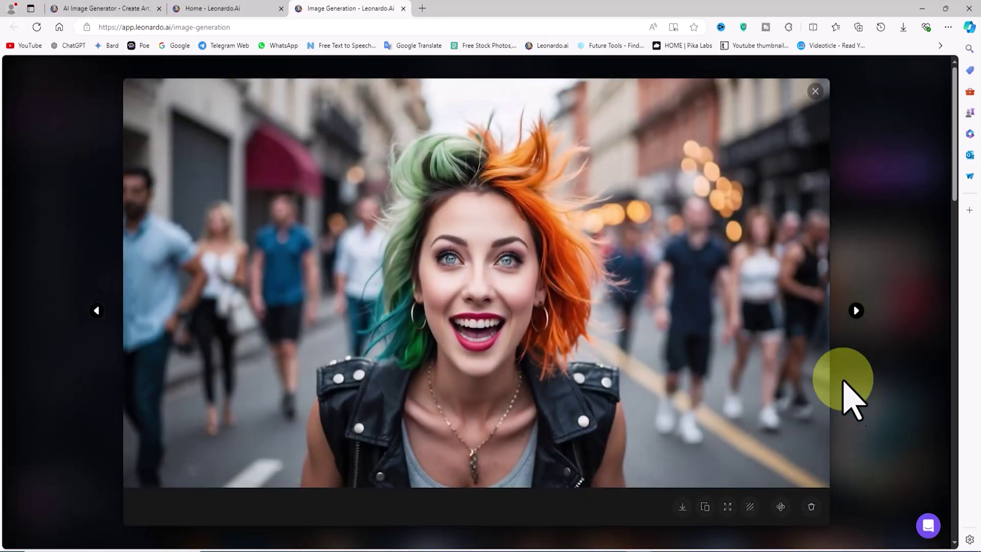
pyautogui.click(726, 207)
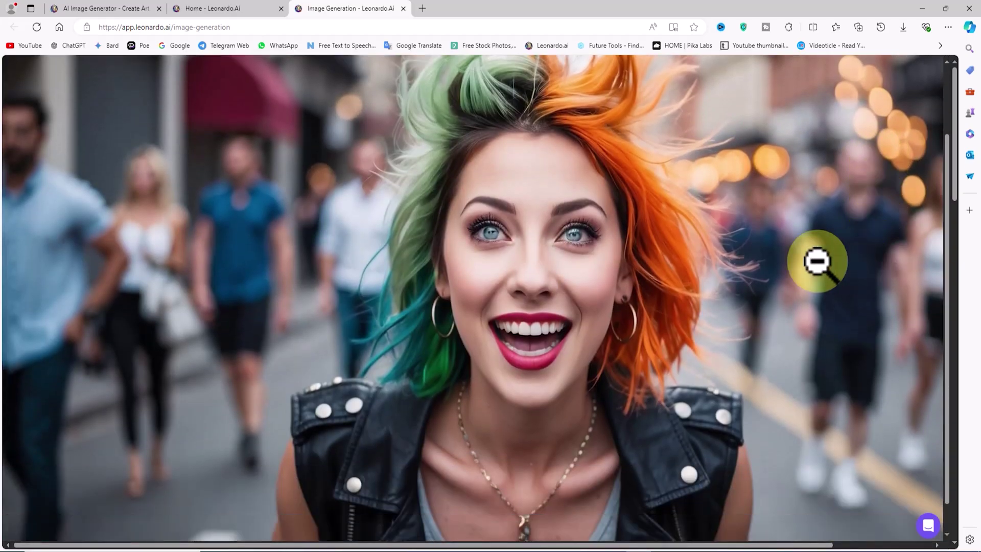
pyautogui.click(814, 258)
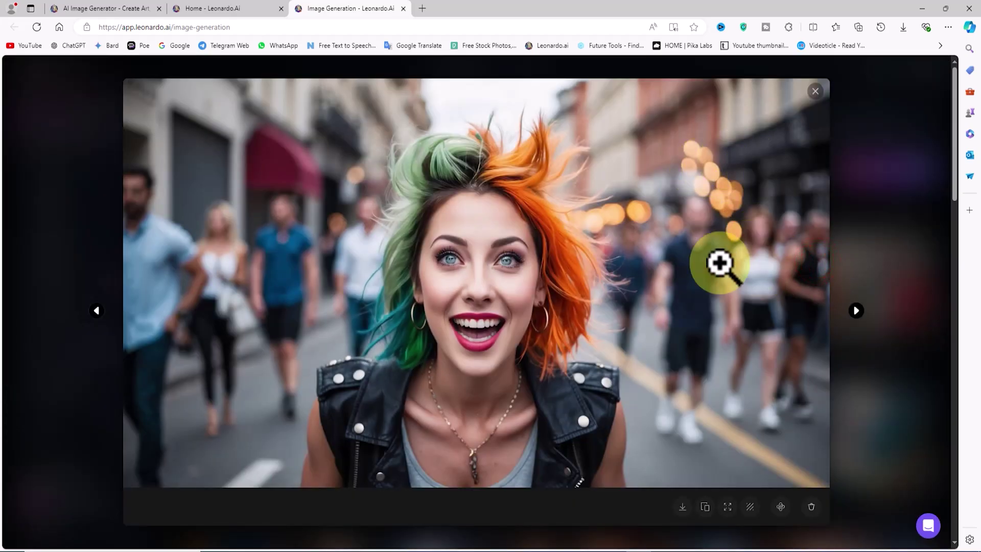
pyautogui.click(859, 311)
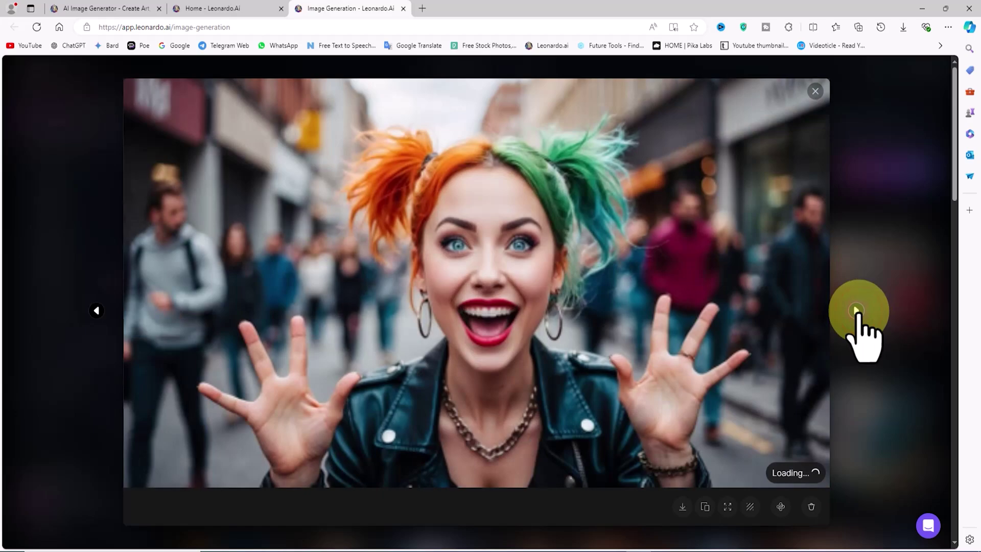
pyautogui.click(741, 246)
pyautogui.click(883, 225)
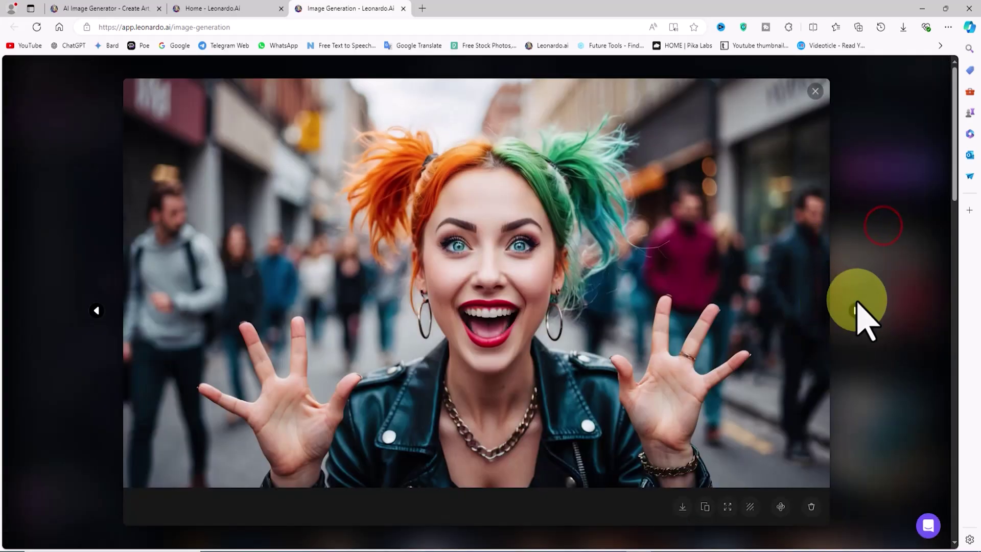
pyautogui.click(859, 310)
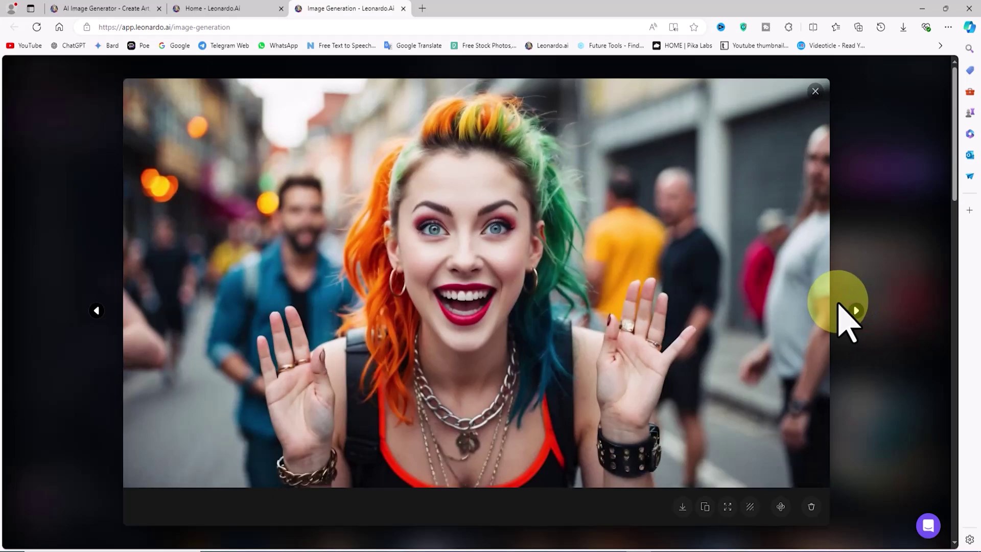
pyautogui.click(857, 310)
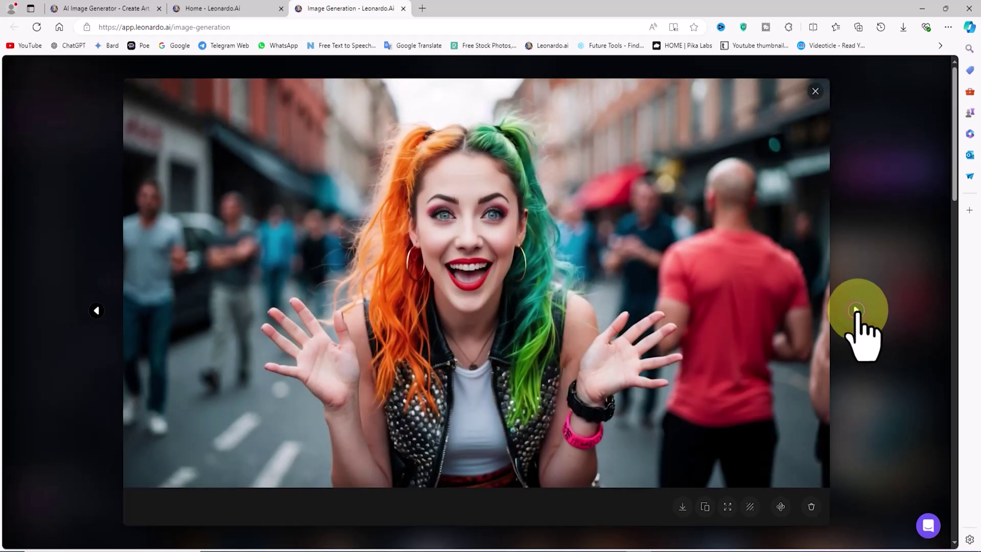
pyautogui.click(858, 310)
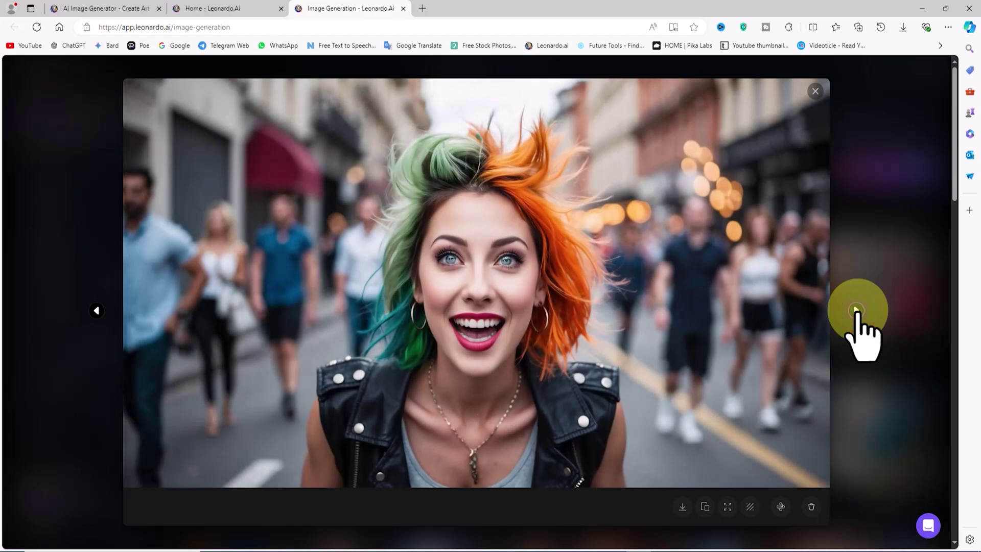
pyautogui.click(782, 213)
pyautogui.click(806, 241)
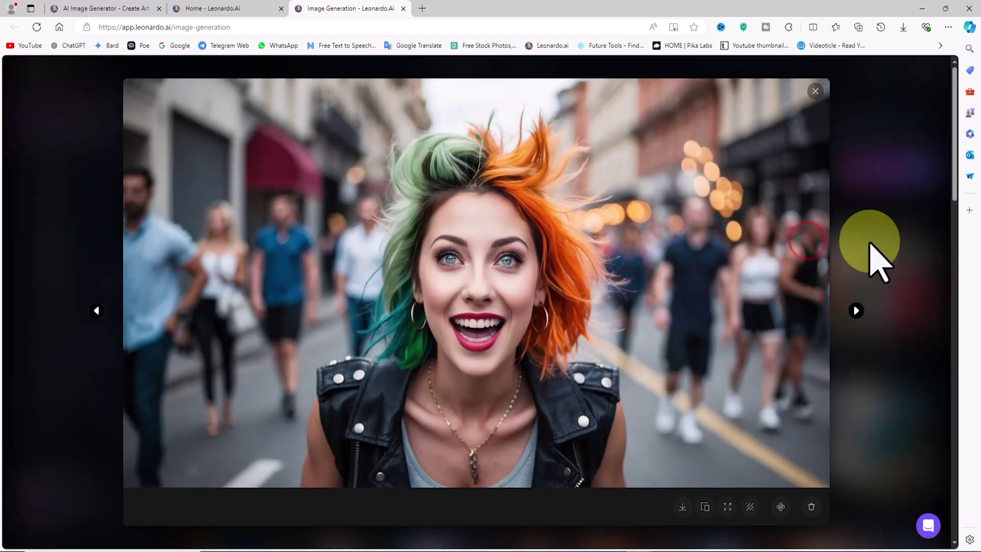
pyautogui.click(877, 210)
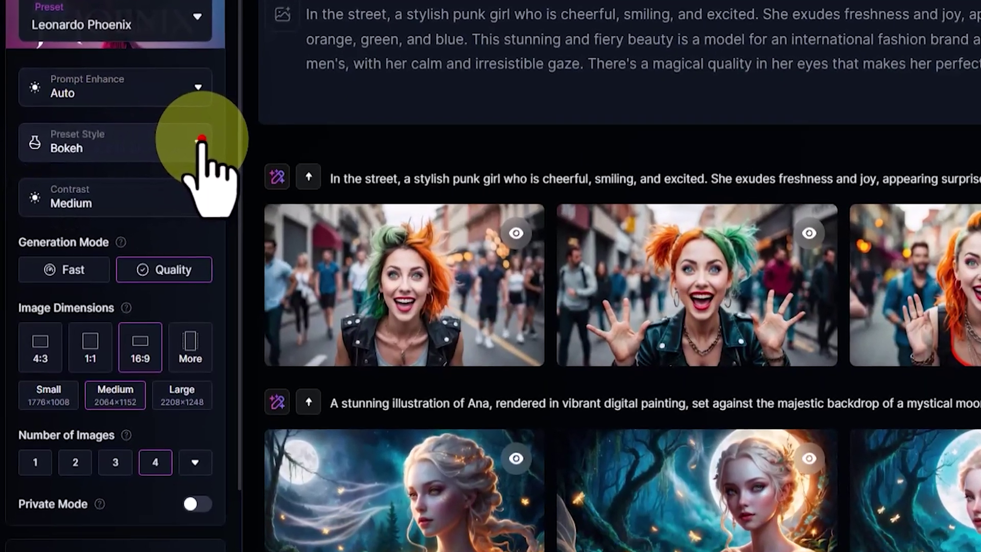
# Switch the preset style from Bokeh to 3D Render and generate the punk-girl prompt again
pyautogui.click(202, 139)
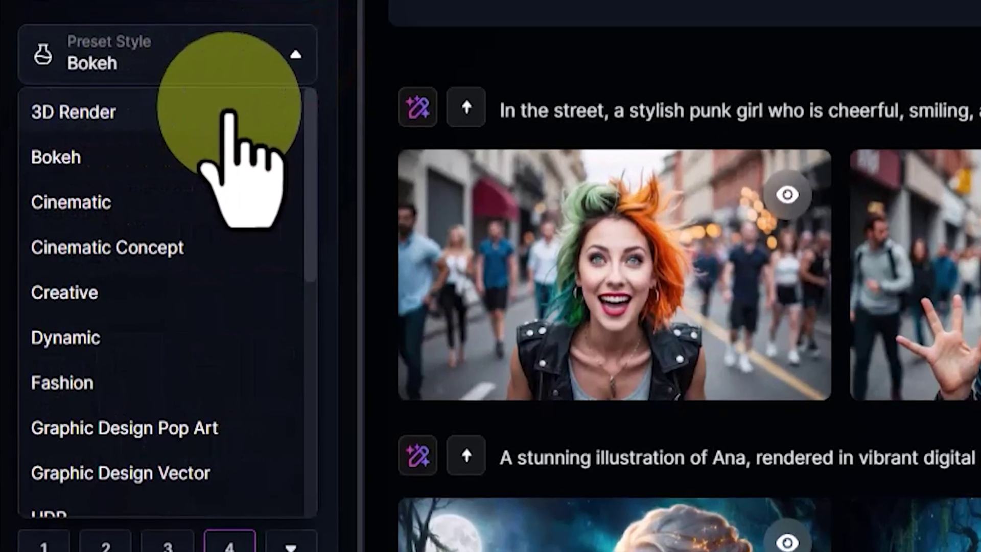
pyautogui.click(228, 115)
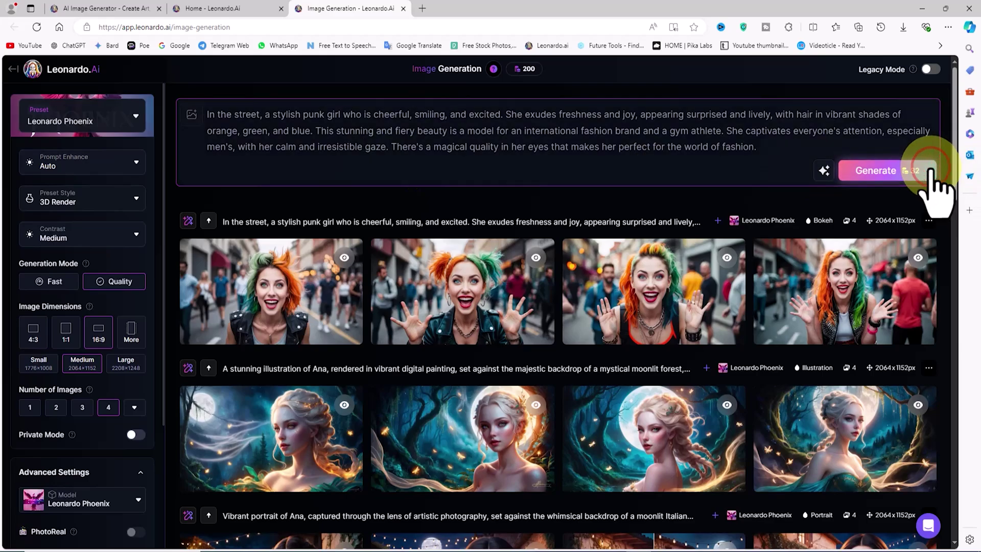
pyautogui.click(930, 171)
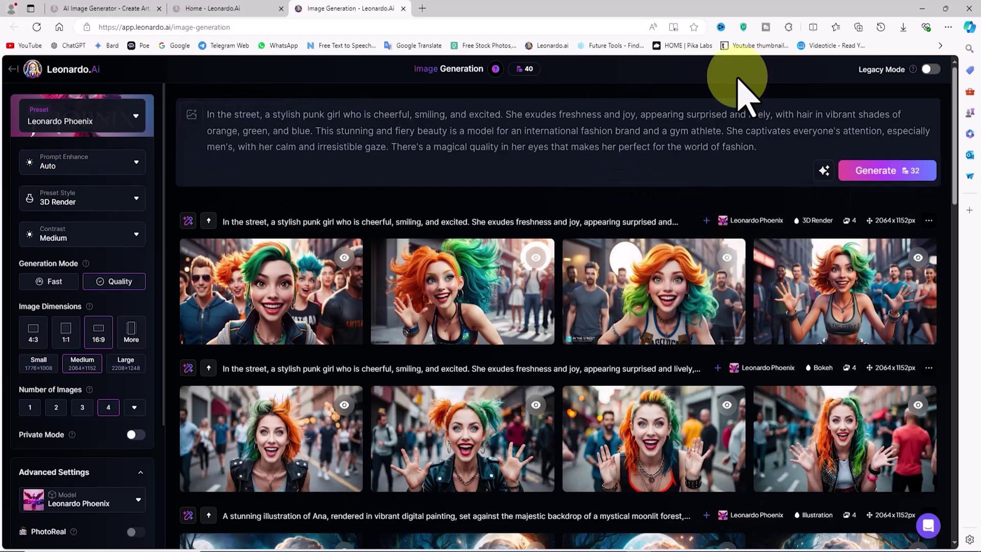
pyautogui.moveTo(338, 301)
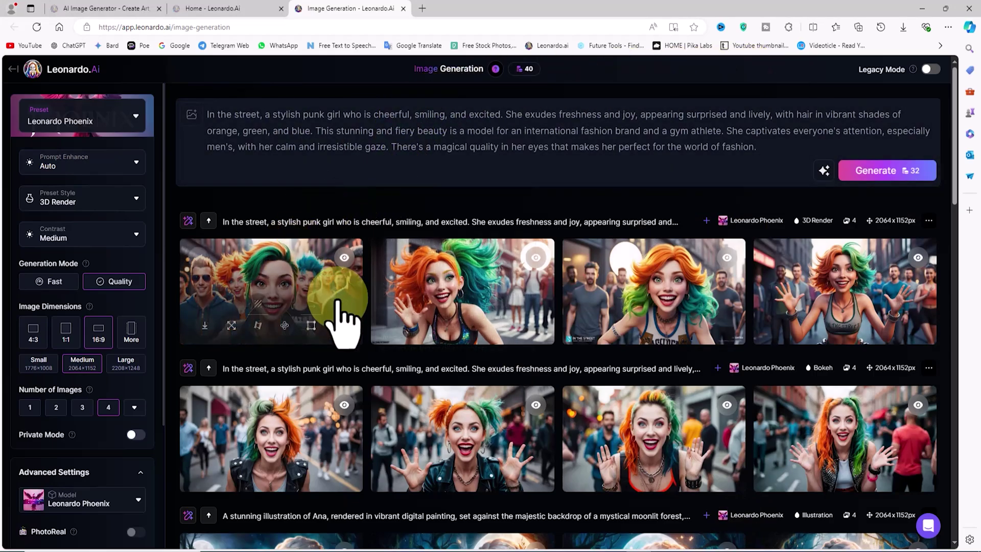
pyautogui.click(328, 282)
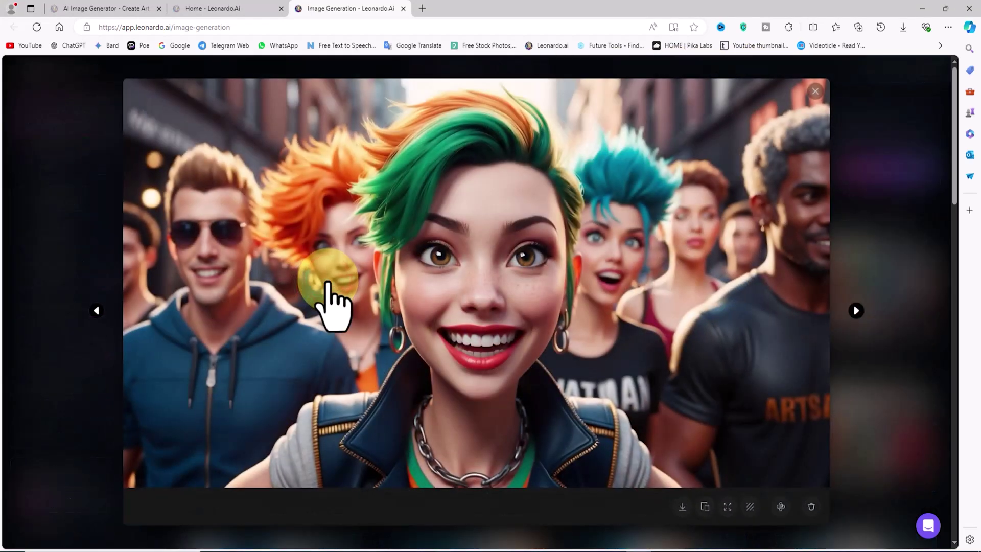
pyautogui.click(857, 311)
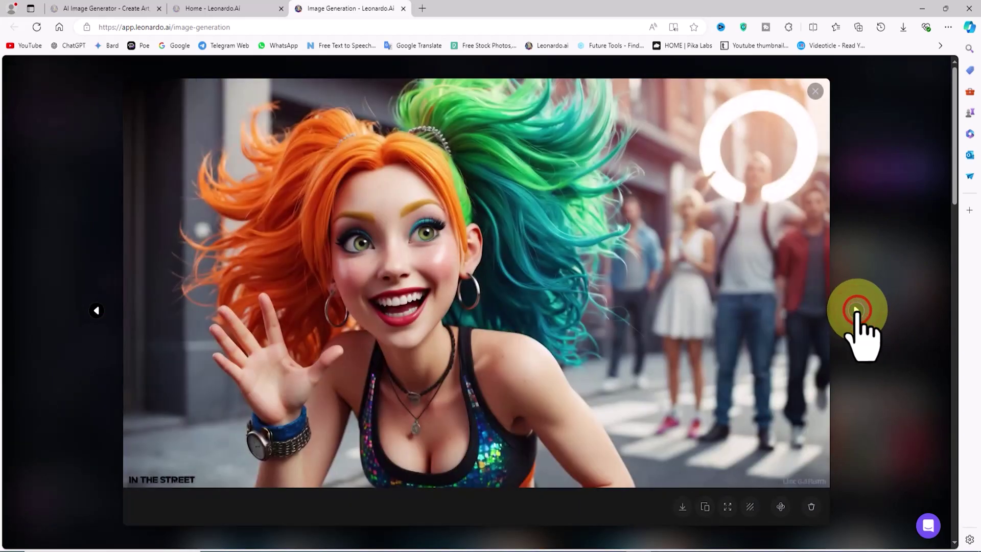
pyautogui.click(856, 310)
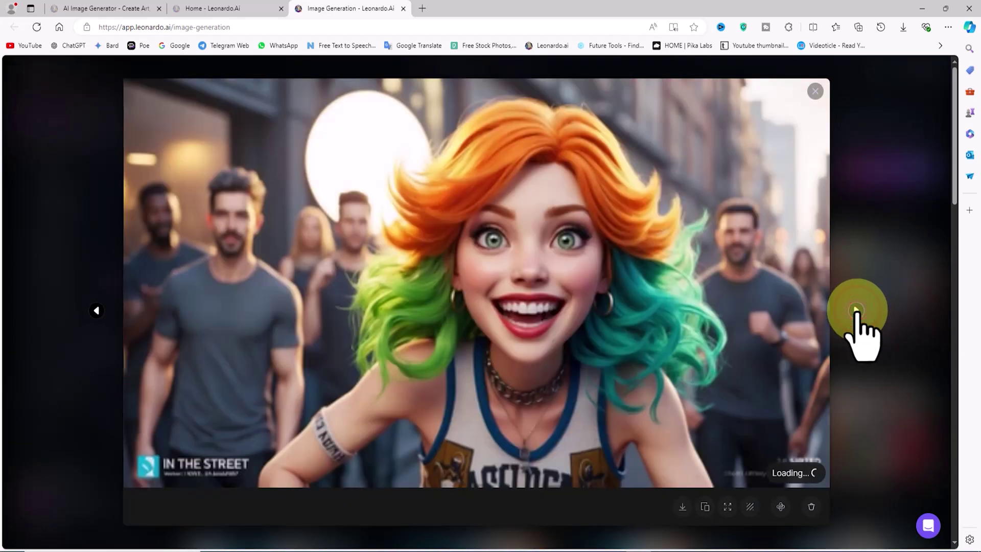
pyautogui.click(629, 329)
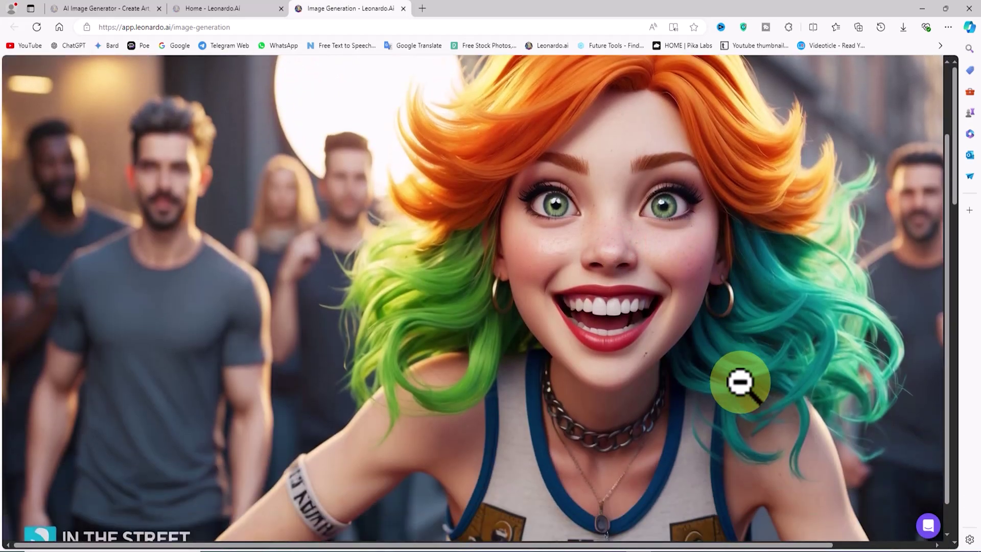
pyautogui.scroll(2, 740, 383)
pyautogui.click(795, 376)
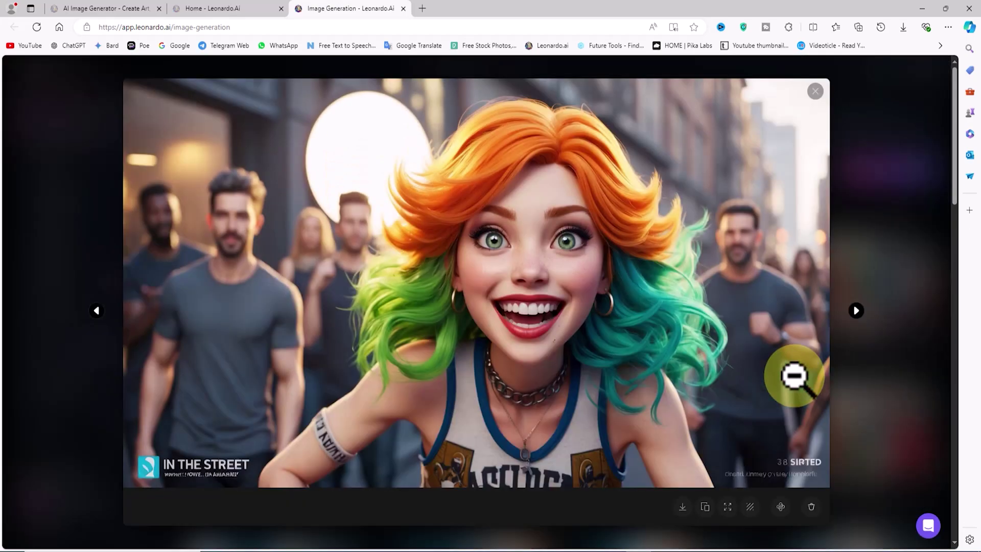
pyautogui.click(859, 310)
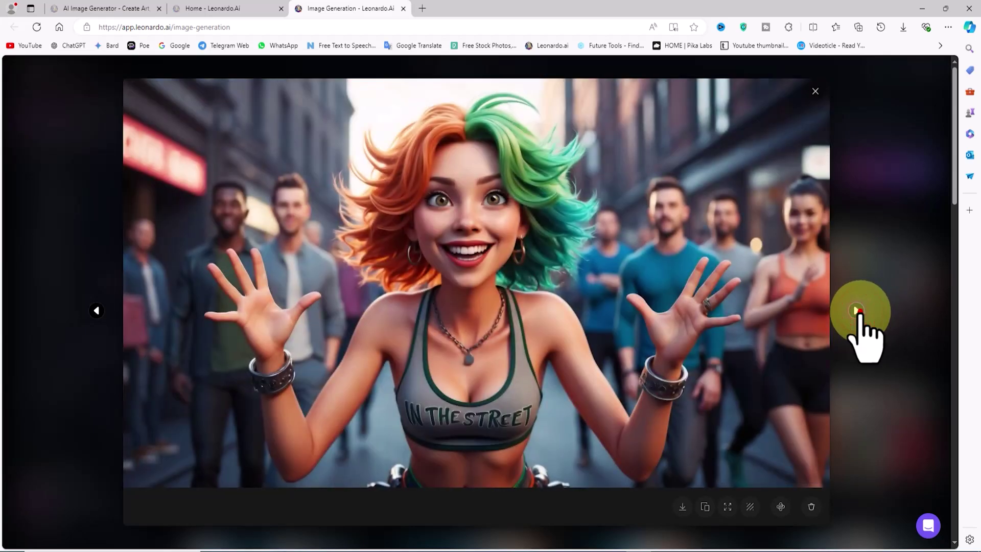
pyautogui.click(857, 310)
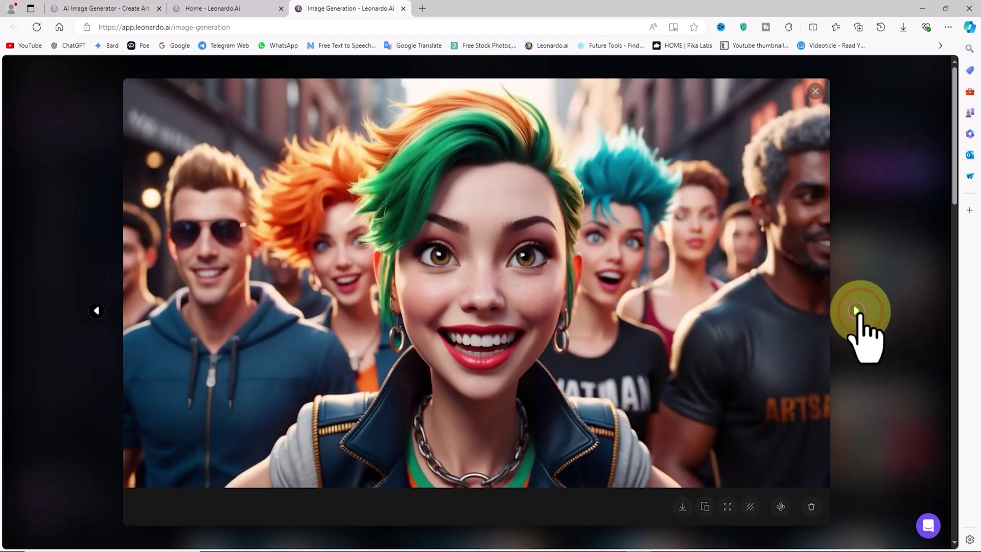
pyautogui.click(883, 246)
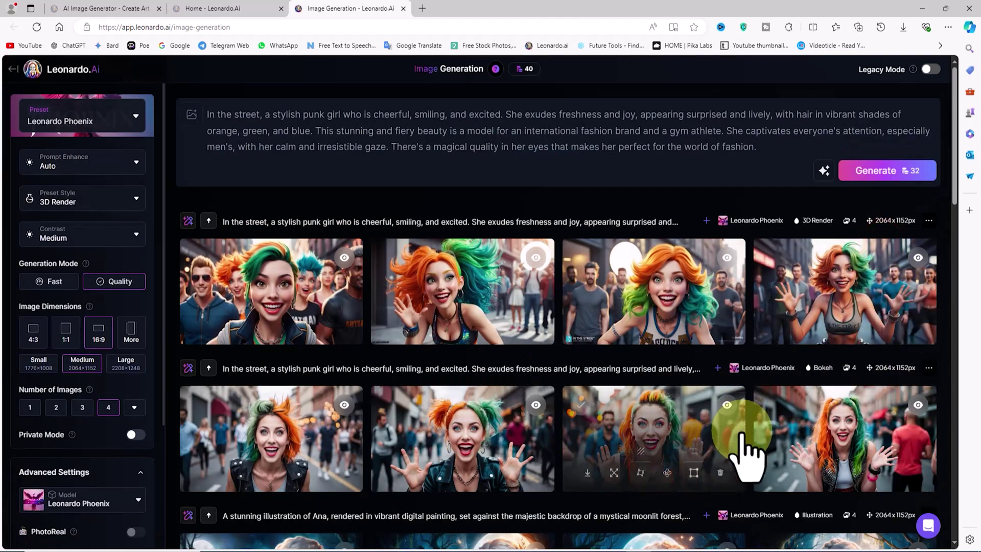